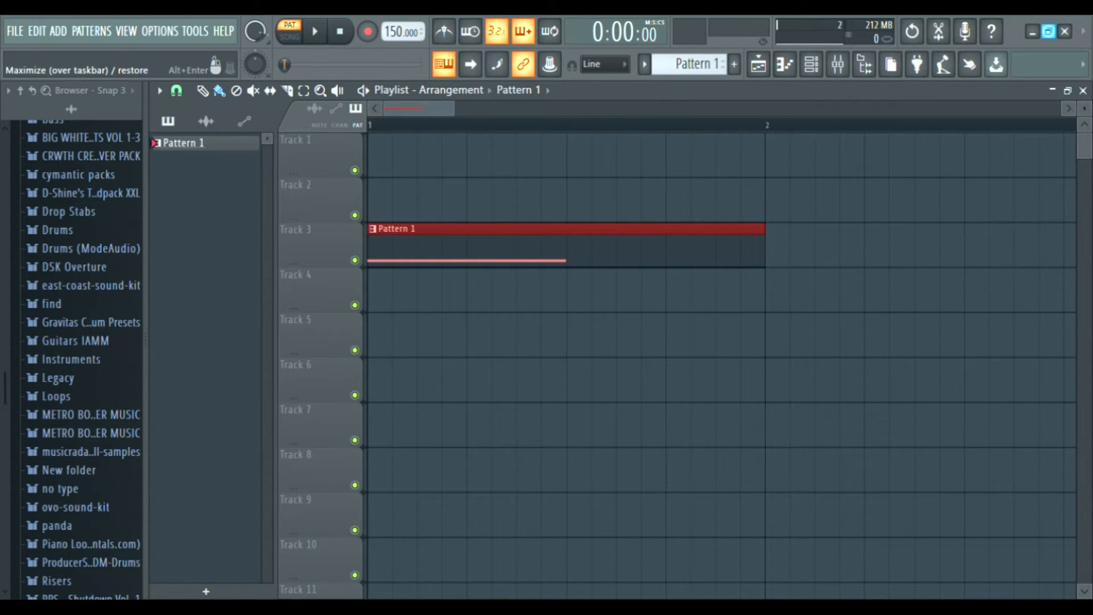
scroll(701, 364, "right", 1)
scroll(701, 364, "right", 1)
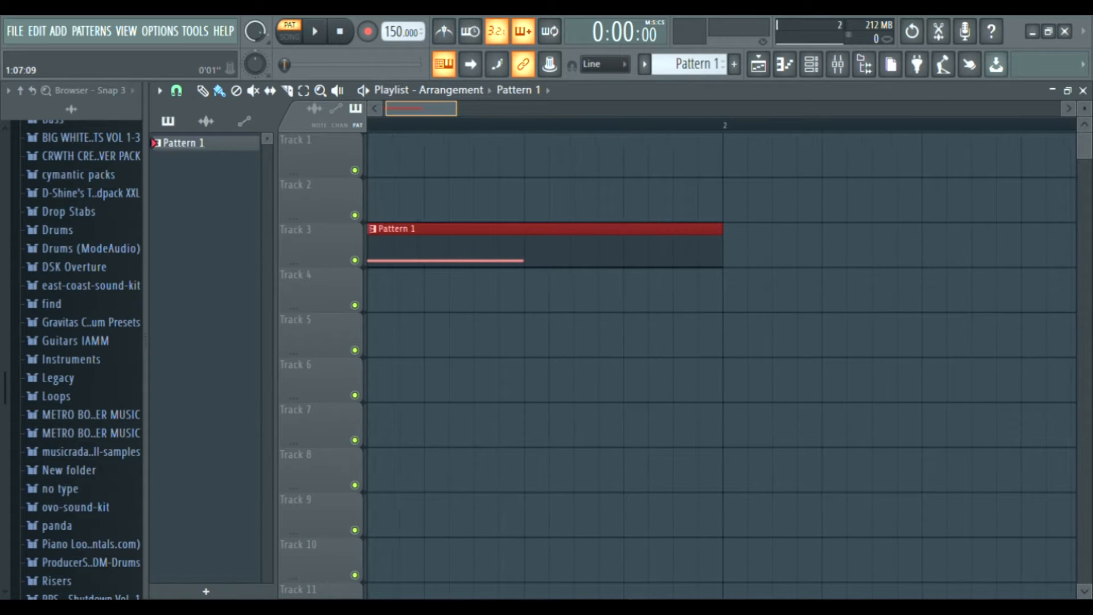
scroll(701, 364, "left", 1)
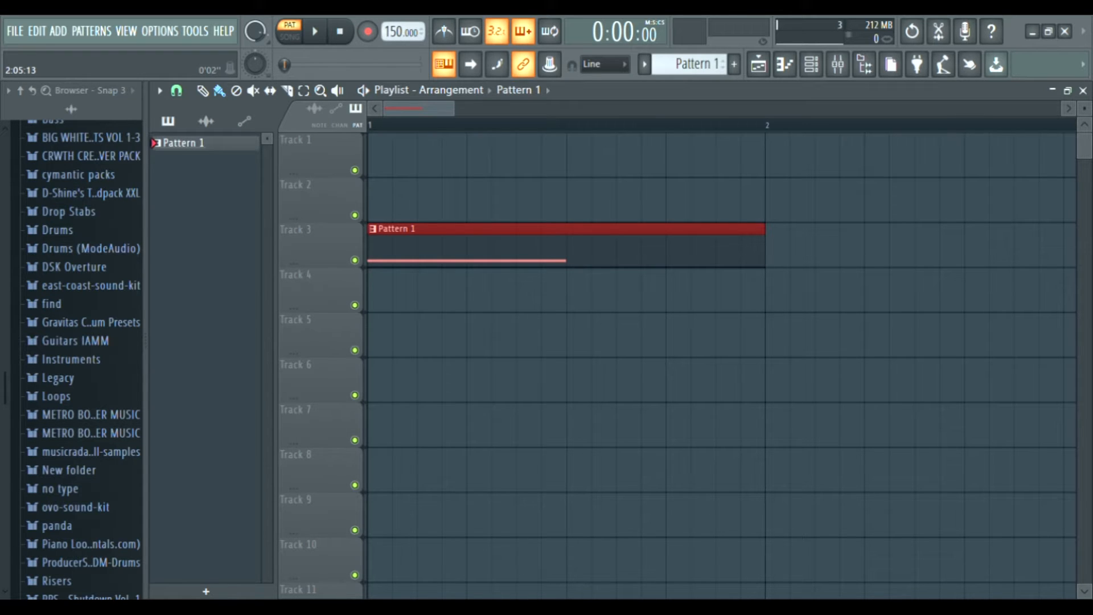
Open the Serum instrument from the channel rack and move its window higher on screen.
left_click(837, 64)
left_click(811, 63)
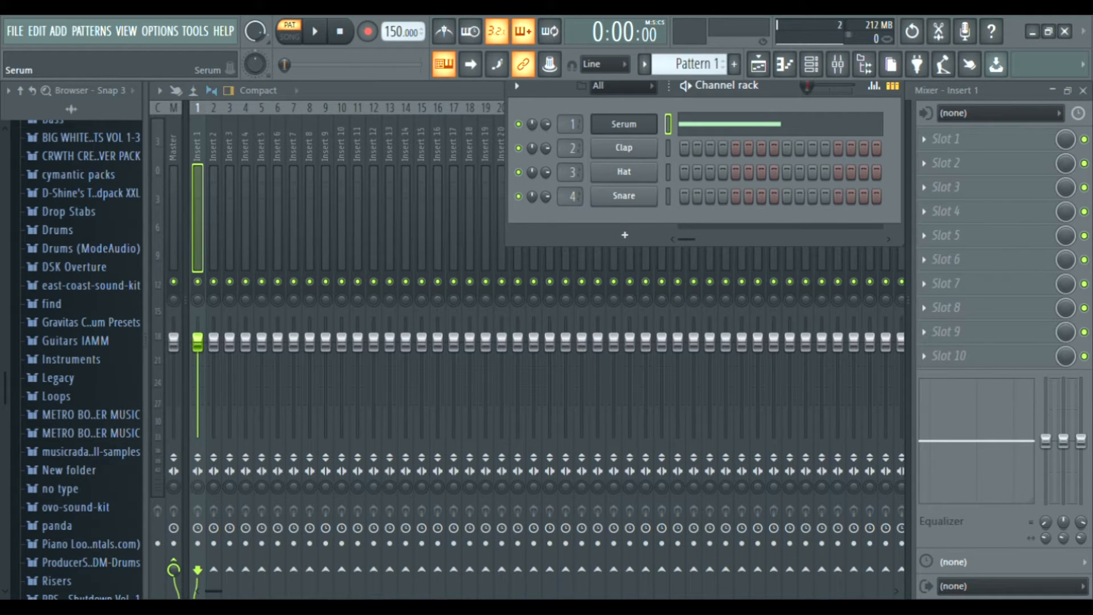
left_click(624, 124)
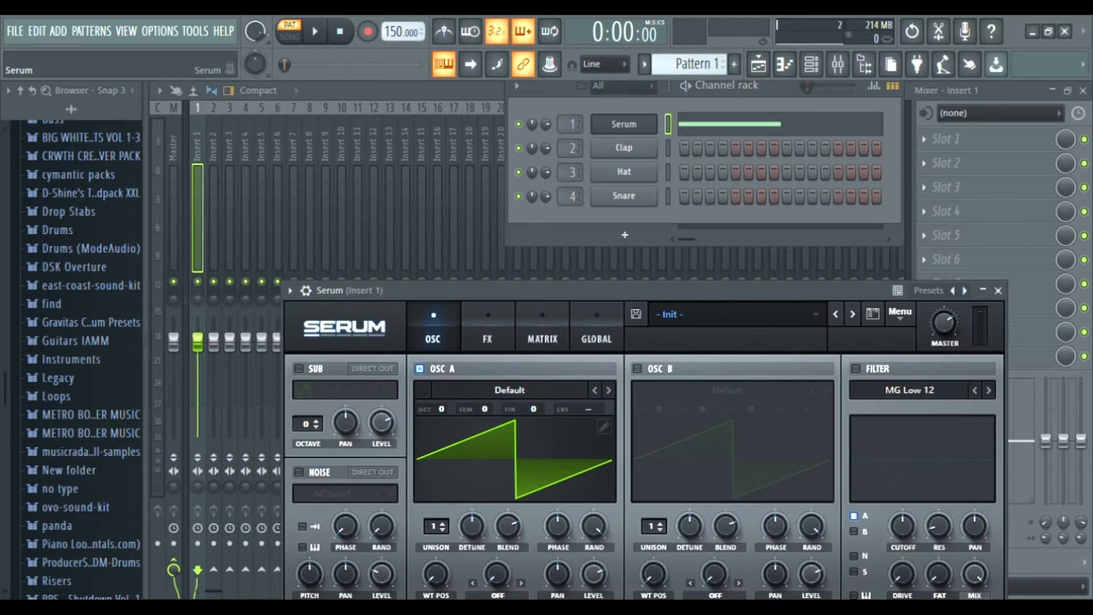
left_click_drag(603, 290, 512, 99)
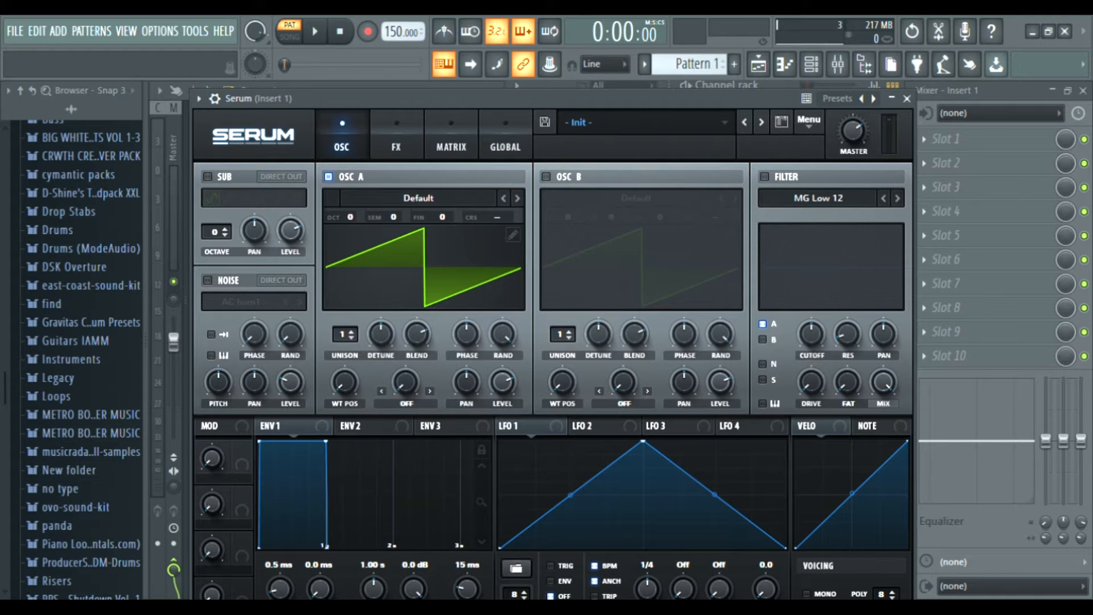
Set Oscillator A's octave to -1, toggling playback to audition the sound.
key("space")
key("space")
key("space")
key("space")
left_click_drag(349, 217, 350, 230)
key("space")
key("space")
key("space")
key("space")
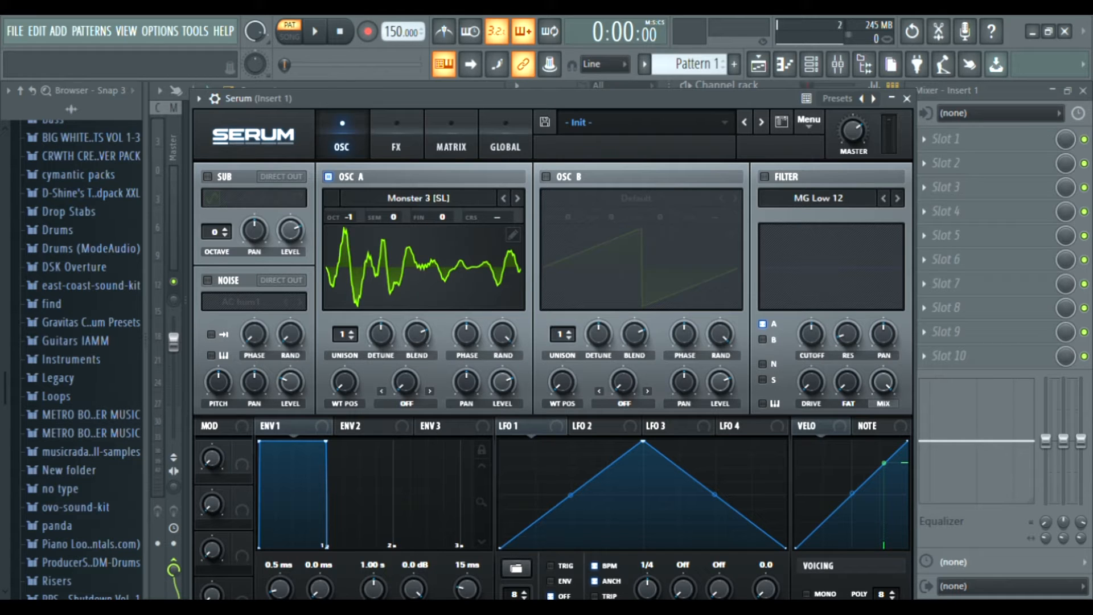
Reshape LFO 1 into a ramp that rises to maximum and holds there, then audition it.
left_click_drag(642, 441, 602, 441)
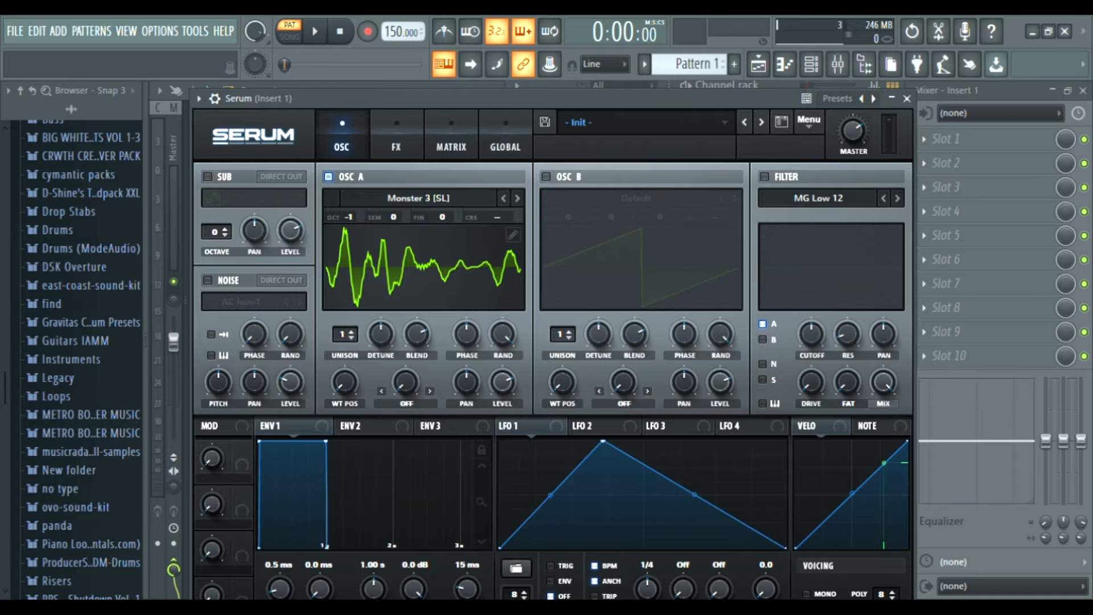
left_click_drag(785, 548, 784, 441)
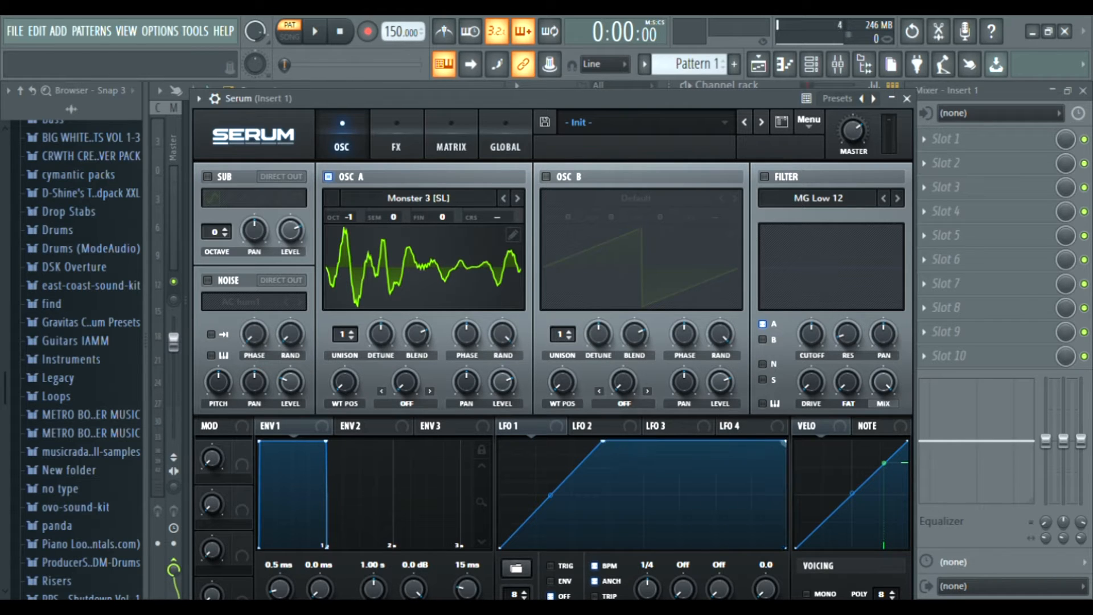
key("space")
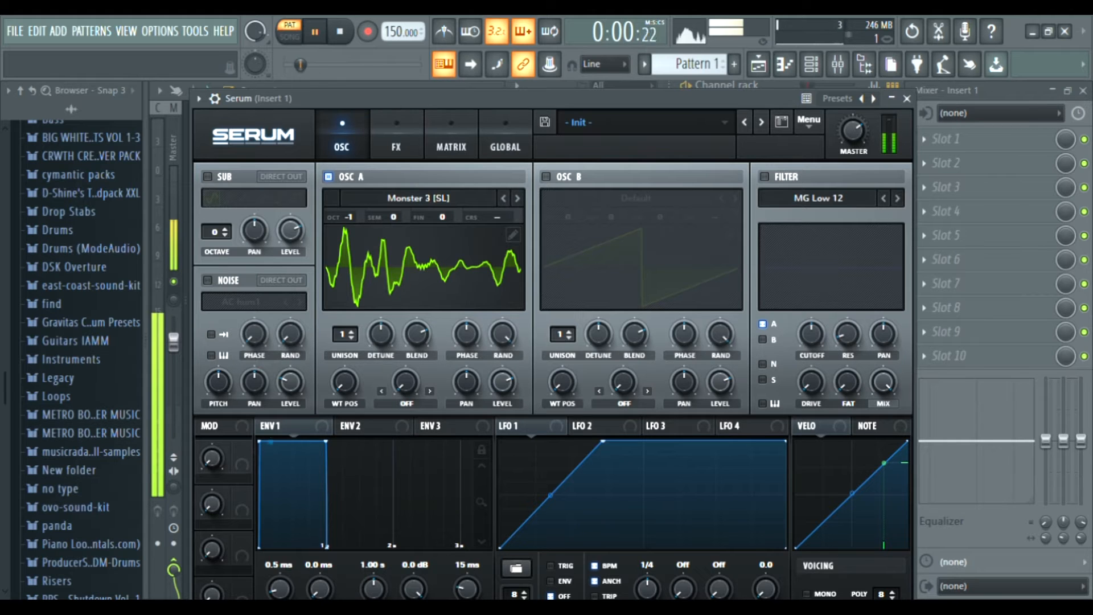
key("space")
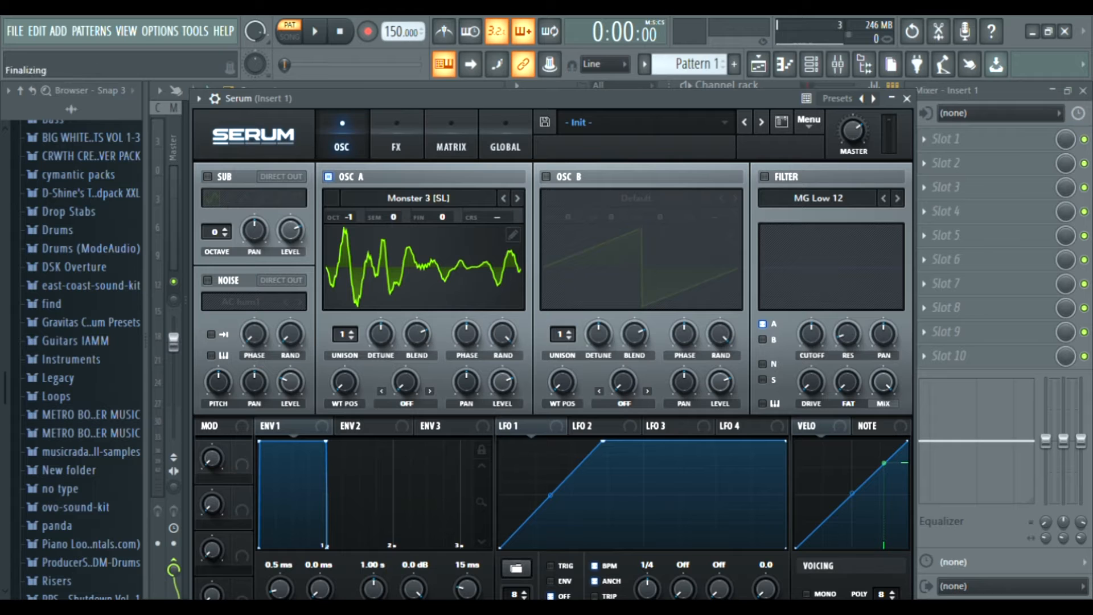
Assign LFO 1 to Oscillator A's wavetable position knob and audition the modulation.
left_click_drag(504, 425, 332, 390)
key("space")
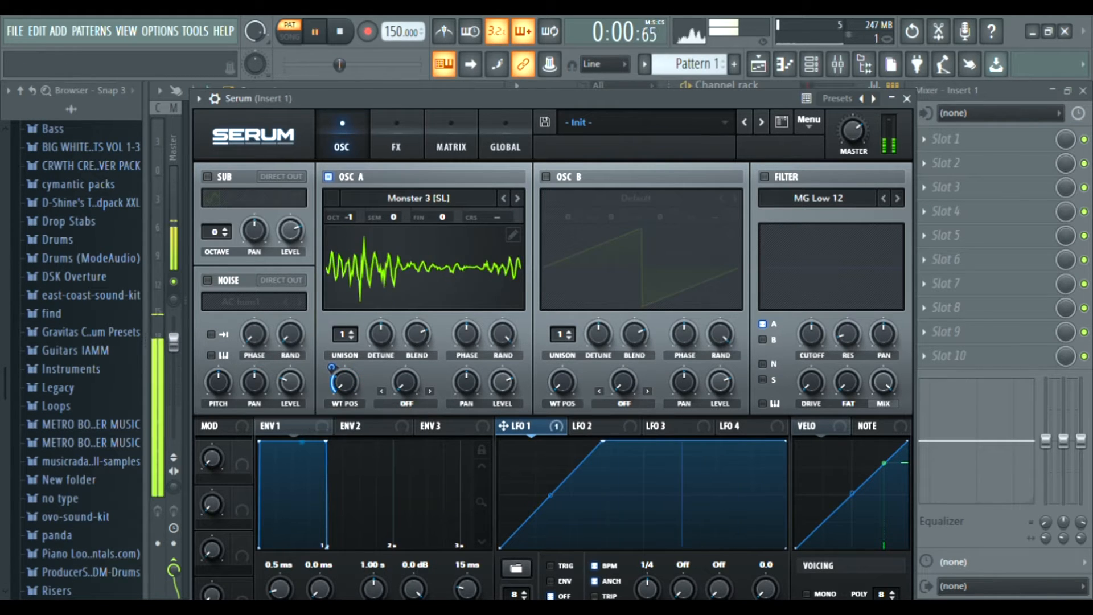
key("space")
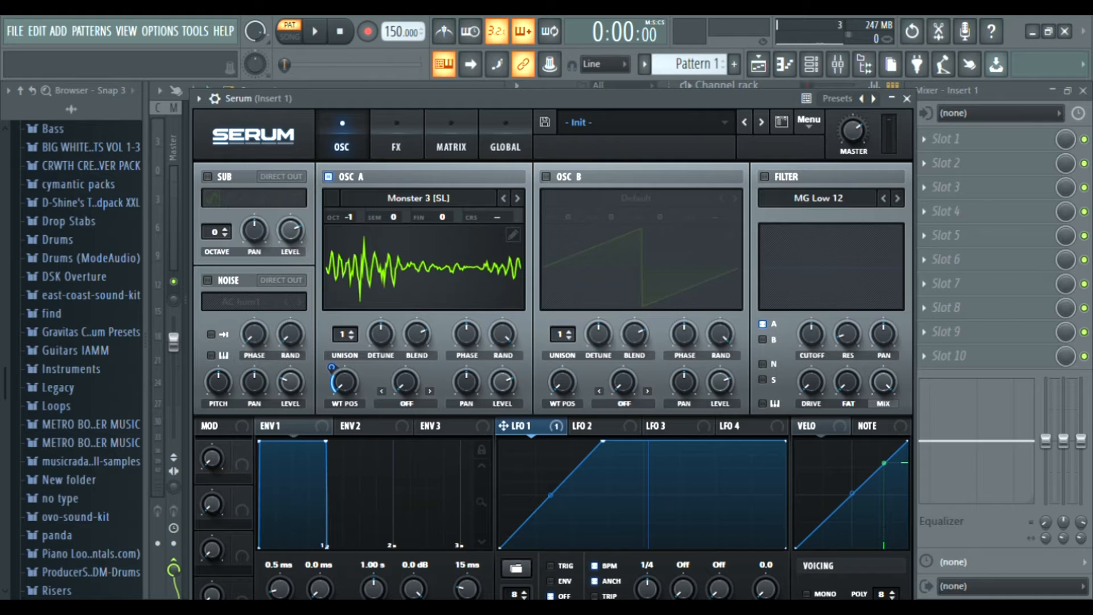
Switch LFO 1 to ENV mode after trying TRIG, auditioning each setting.
left_click(551, 566)
key("space")
key("space")
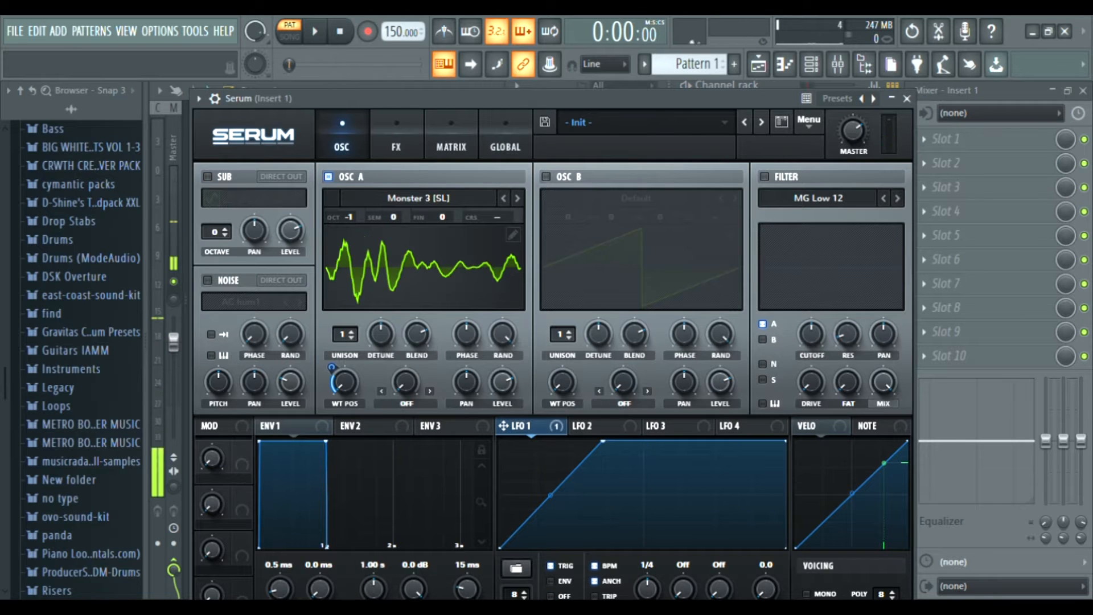
left_click(550, 580)
key("space")
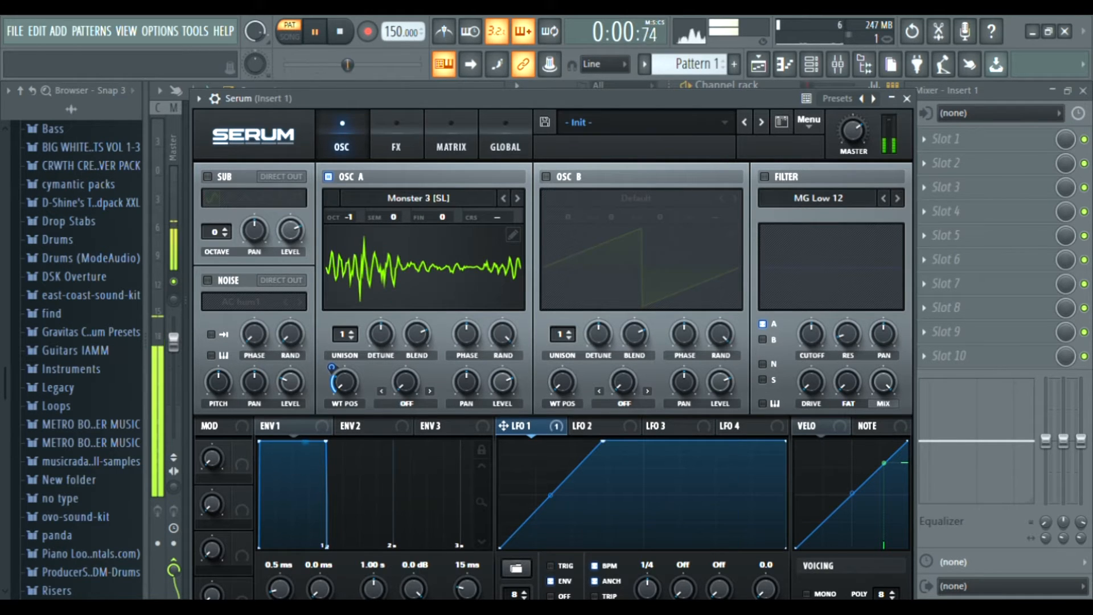
Set Oscillator A's warp mode to Bend + and assign LFO 1 to the warp knob.
key("space")
left_click_drag(455, 99, 424, 79)
key("space")
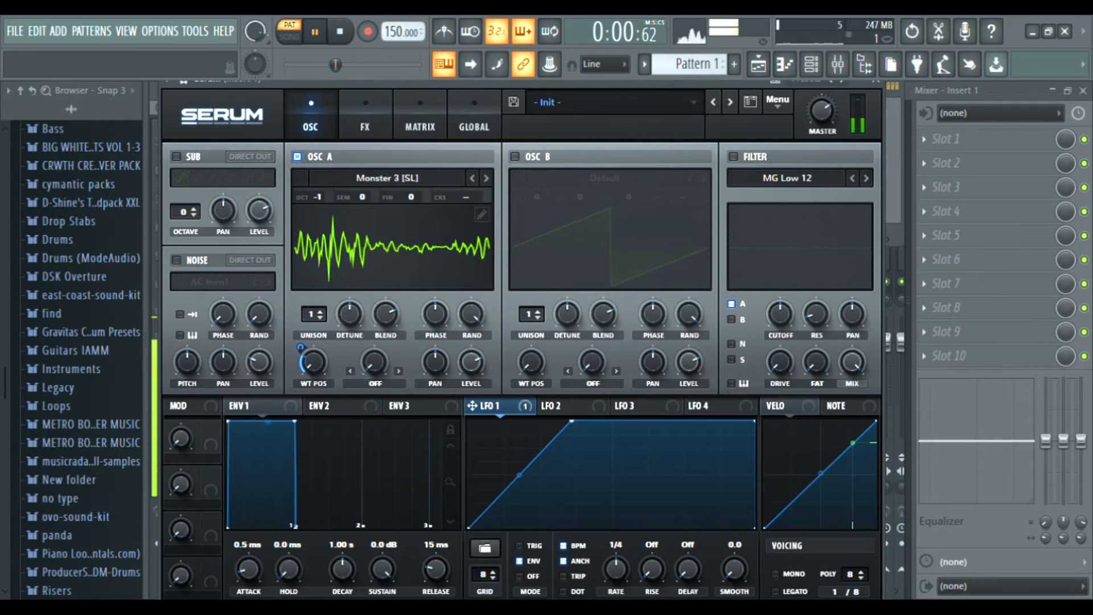
key("space")
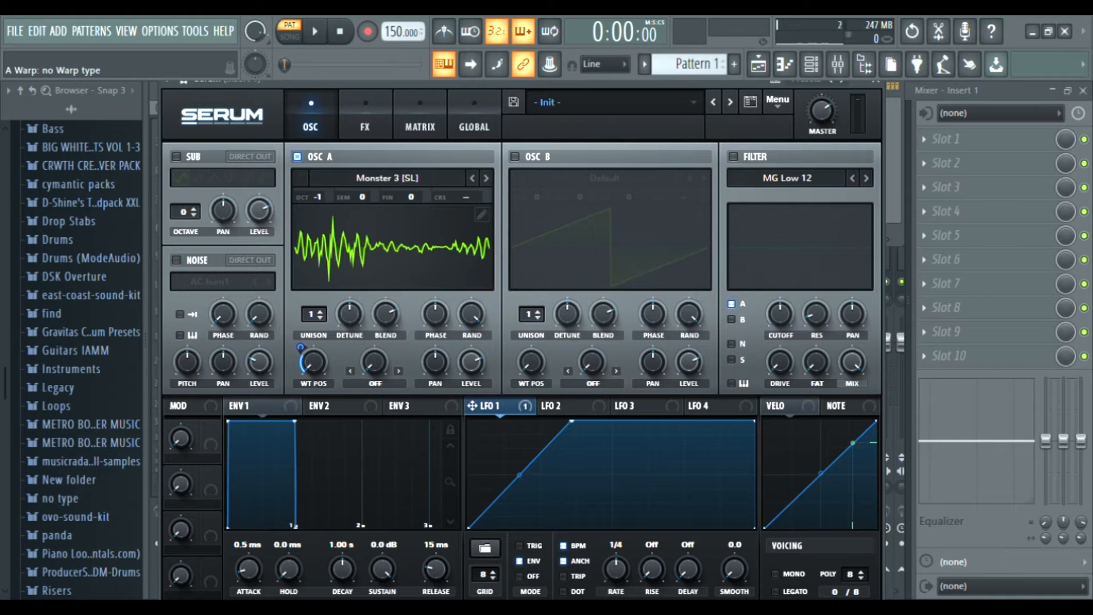
left_click(375, 383)
left_click_drag(472, 405, 375, 362)
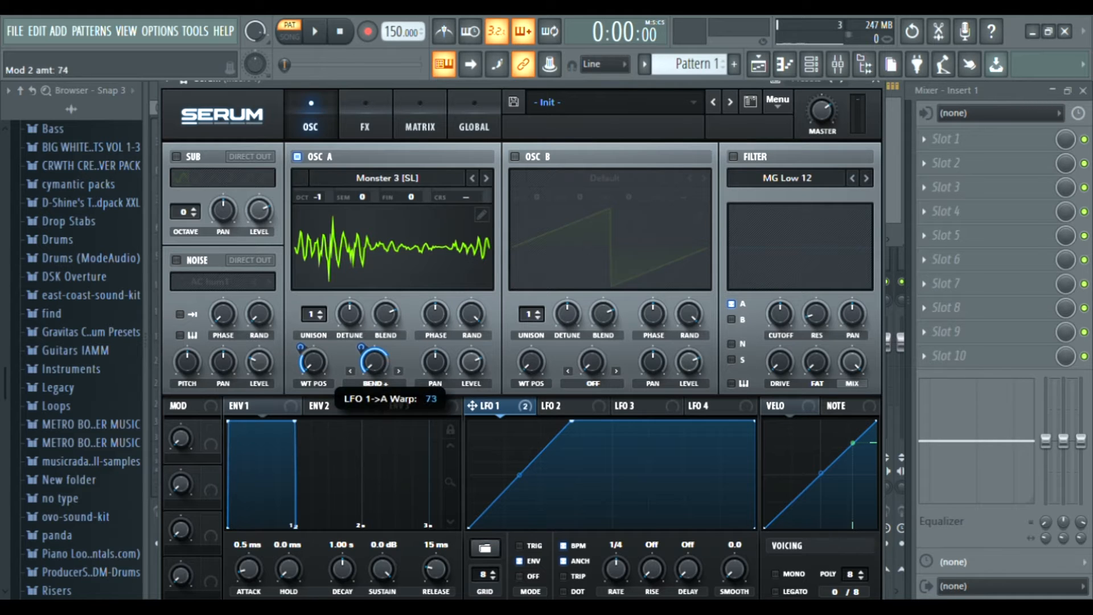
Raise the warp knob slightly and audition the result several times.
key("space")
key("space")
left_click_drag(373, 362, 373, 352)
key("space")
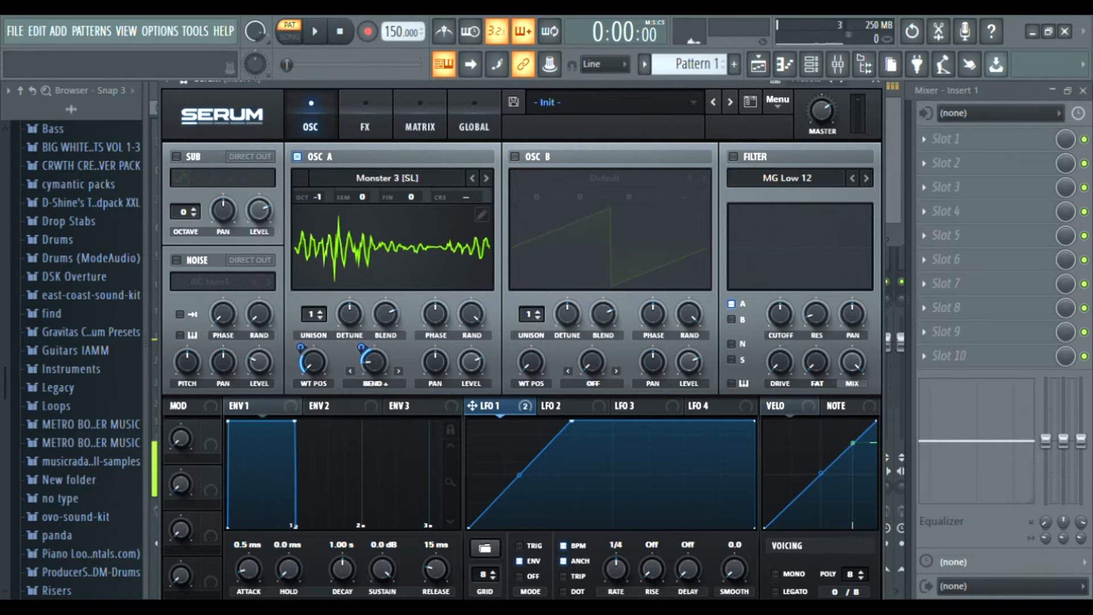
key("space")
key("space")
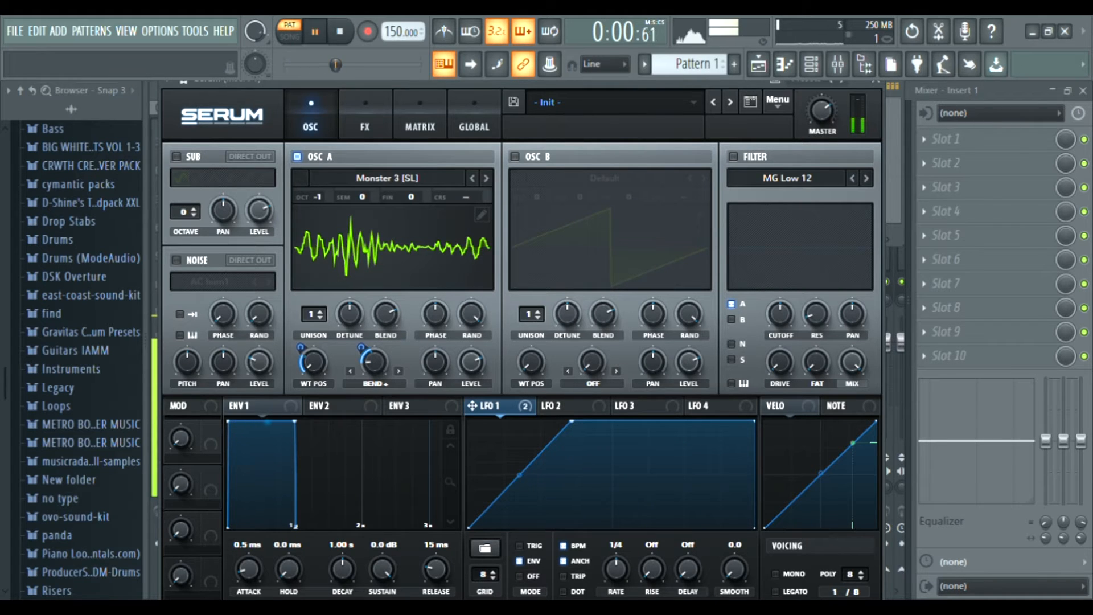
key("space")
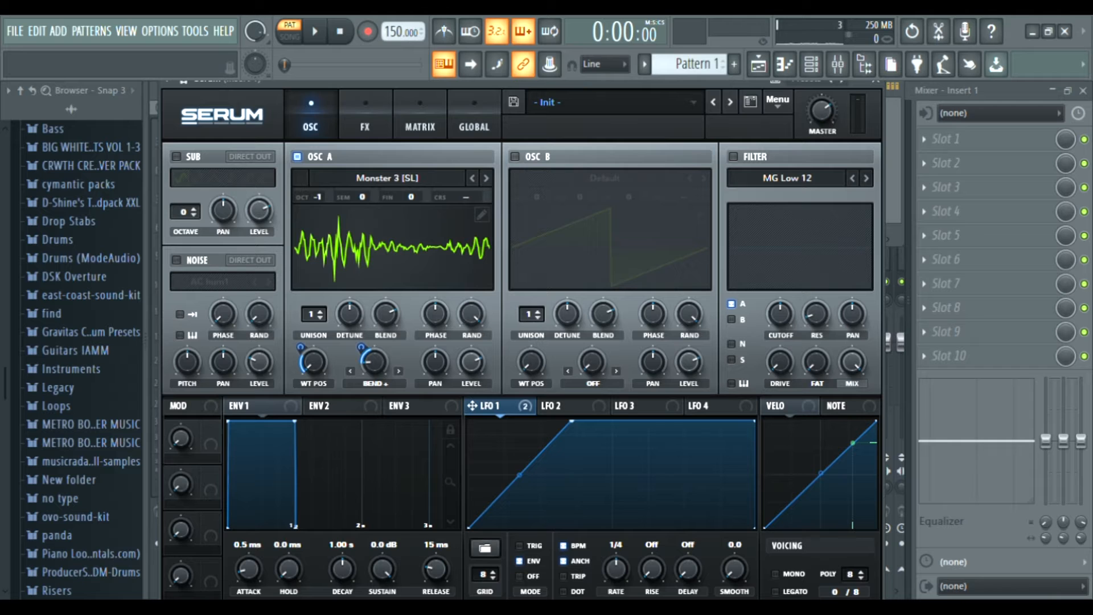
key("space")
key("space")
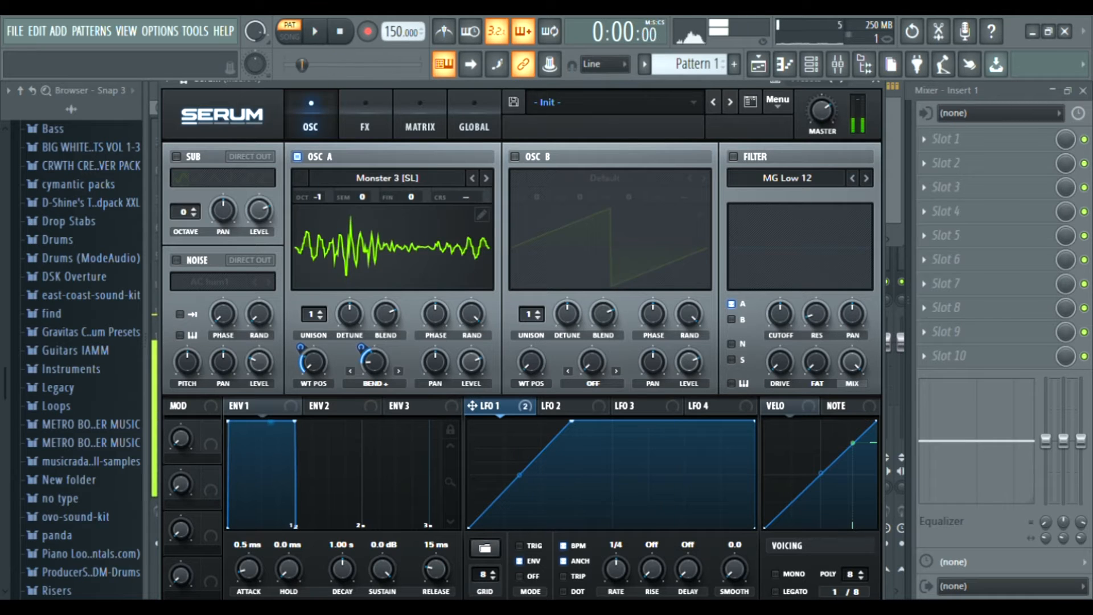
key("space")
key("space")
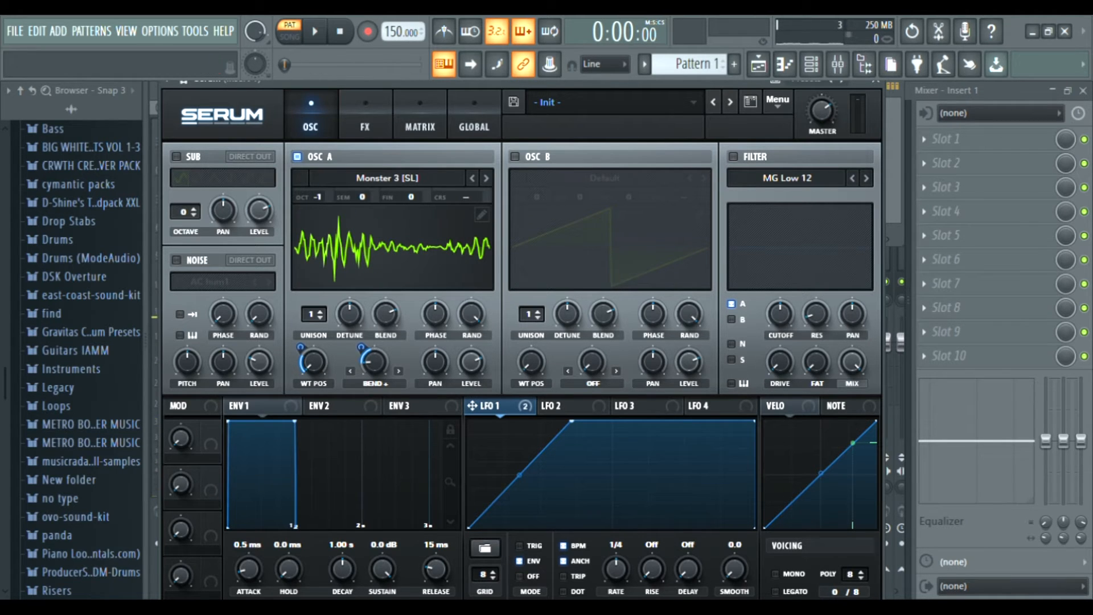
Enable the filter and step its type through to High 6.
left_click(733, 157)
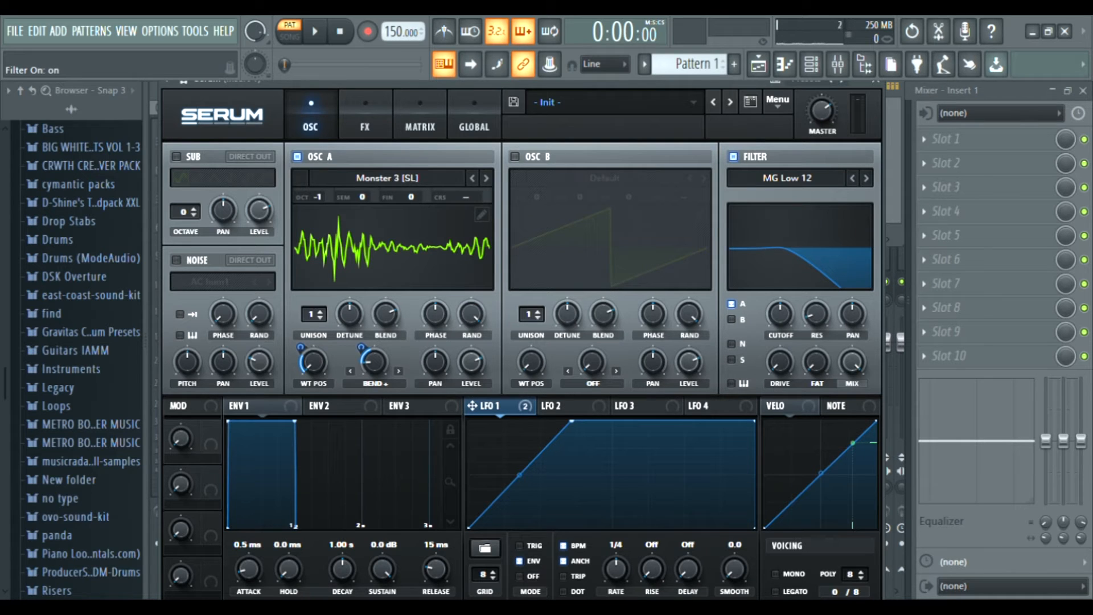
left_click(866, 178)
left_click(866, 178)
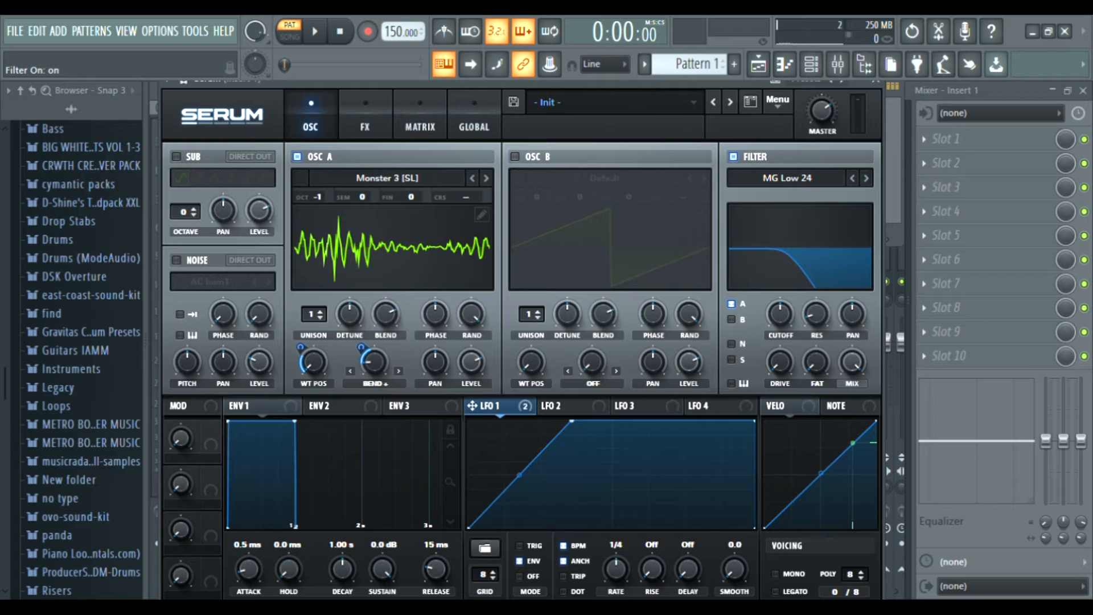
left_click(866, 178)
left_click(866, 178)
left_click(866, 178)
left_click(866, 178)
left_click(866, 178)
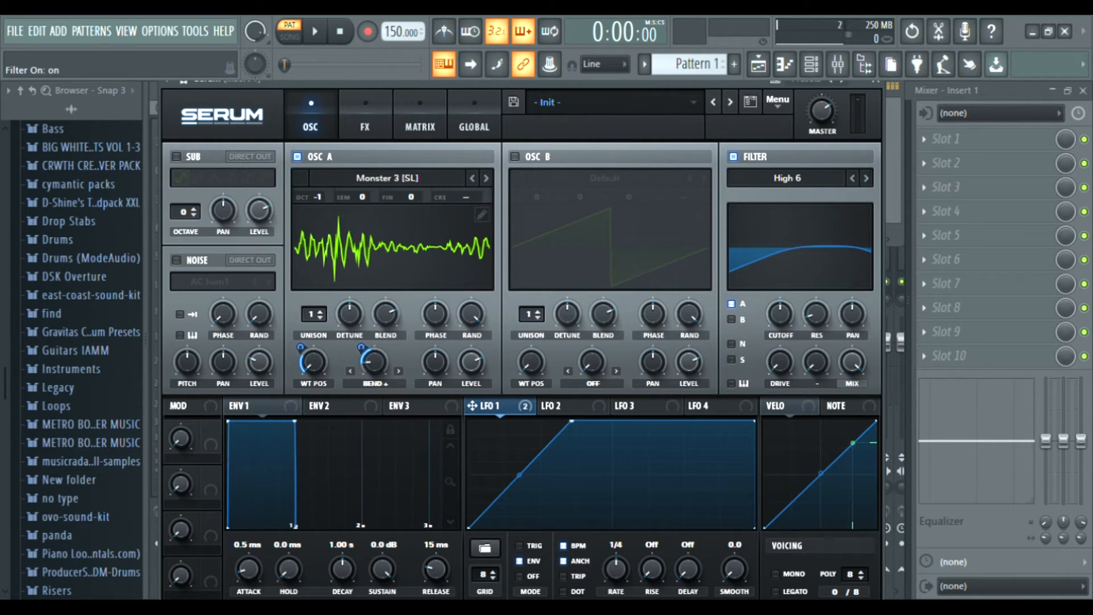
Assign LFO 1 to modulate the filter cutoff and start playback.
mouse_move(472, 406)
left_mouse_down()
mouse_move(780, 313)
mouse_move(779, 334)
left_mouse_up()
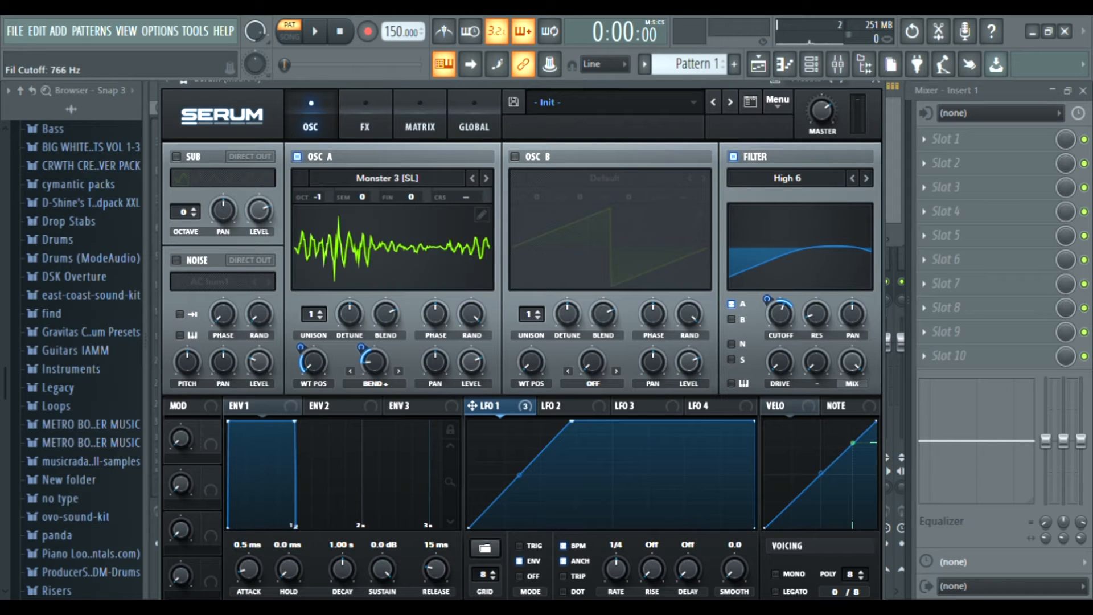
key("space")
Try Oscillator A one octave lower and restore it to -1, auditioning each.
left_click_drag(317, 196, 316, 208)
key("space")
key("space")
key("space")
key("space")
left_click_drag(316, 197, 317, 186)
key("space")
key("space")
key("space")
key("space")
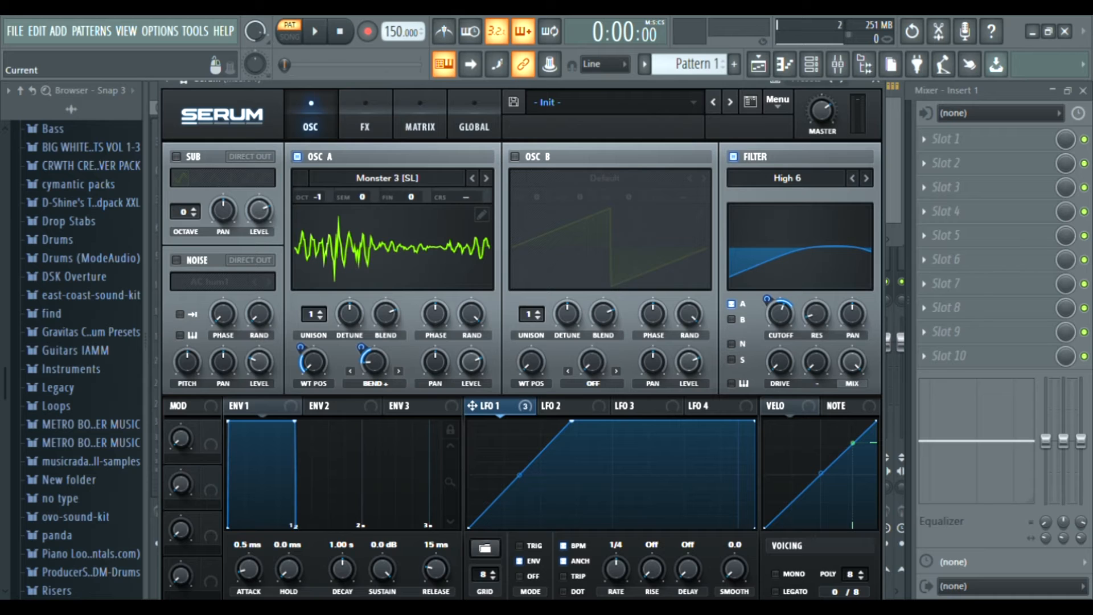
Open the FX page and enable the Hyper/Dimension effect, auditioning it.
left_click(365, 115)
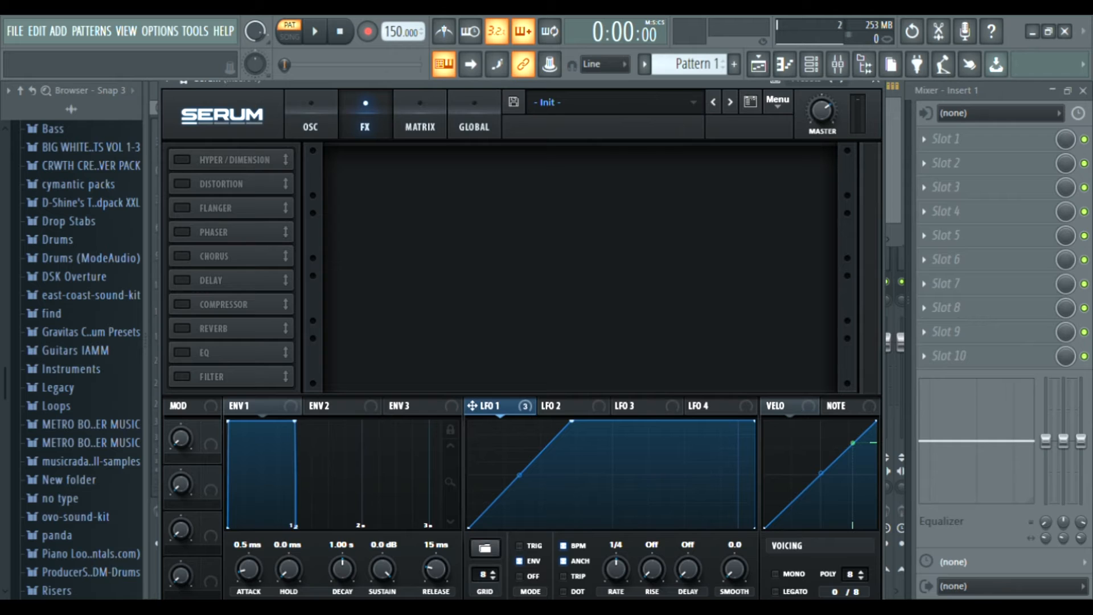
left_click(182, 160)
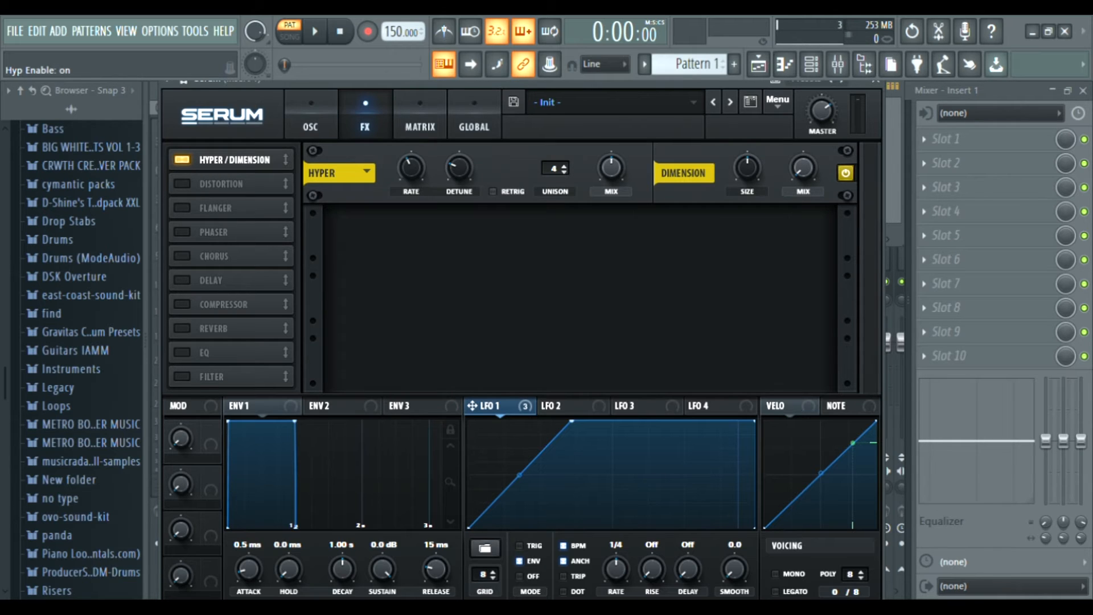
key("space")
Enable the Distortion effect and raise its drive, auditioning the result.
key("space")
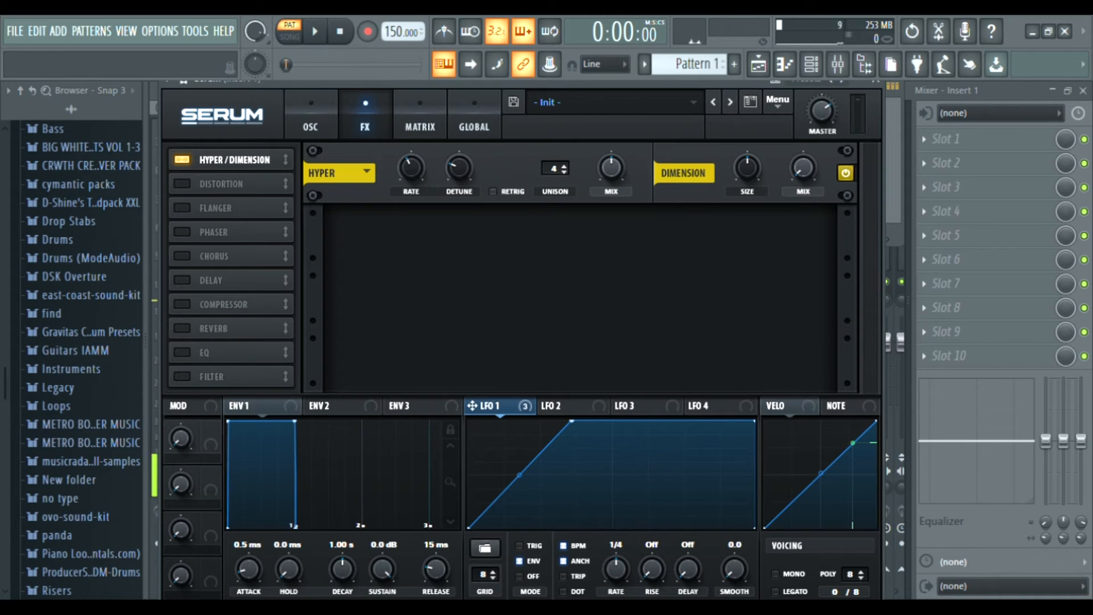
left_click(183, 183)
key("space")
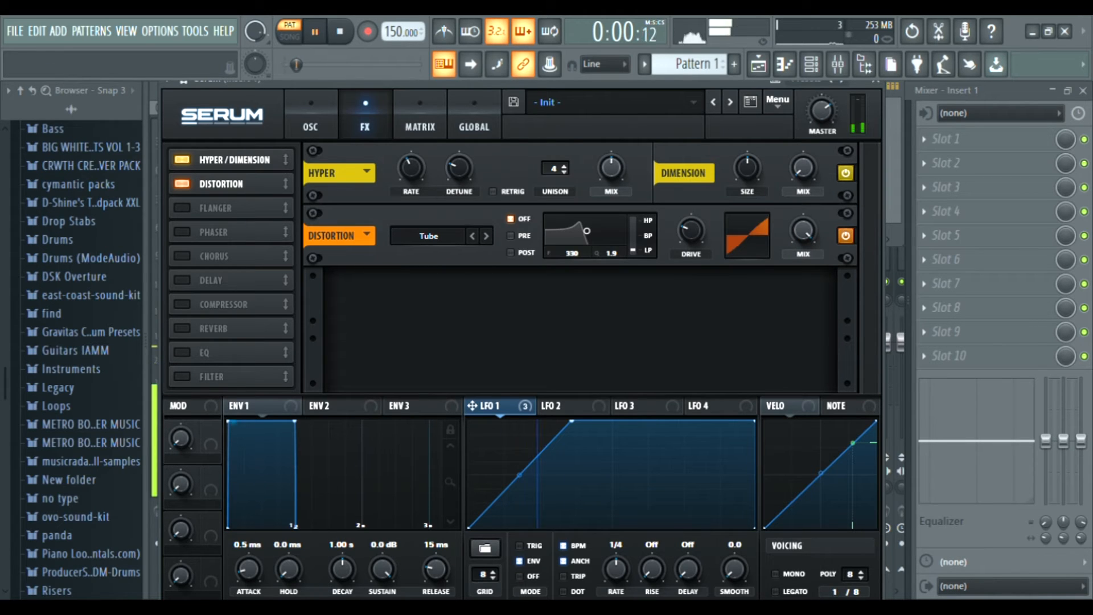
left_click_drag(691, 231, 691, 216)
key("space")
key("space")
key("space")
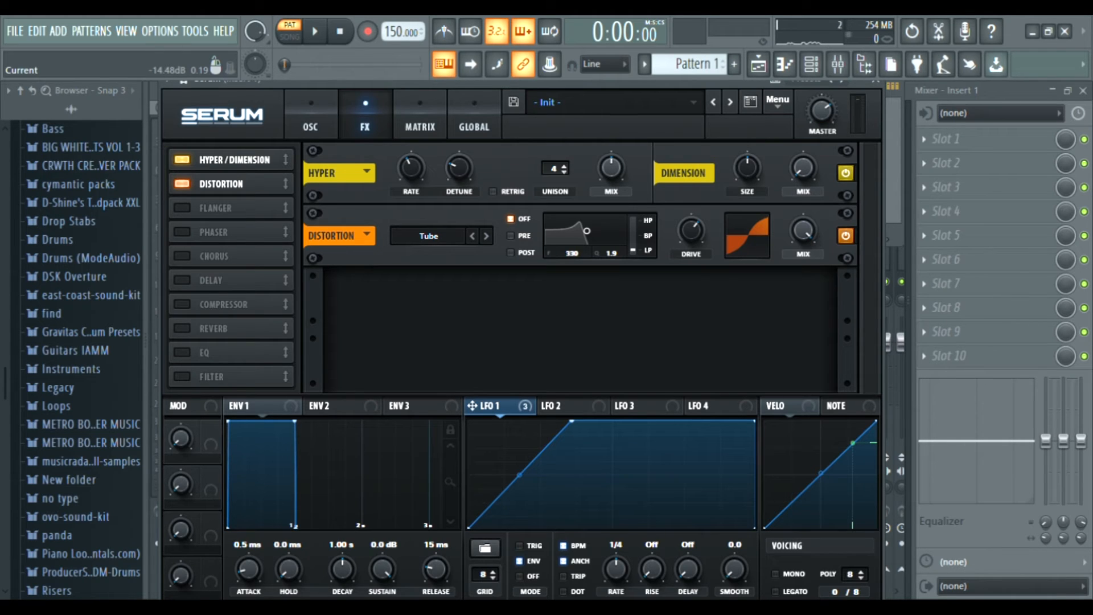
Enable the Compressor with Multiband turned on and play the sound.
left_click(182, 304)
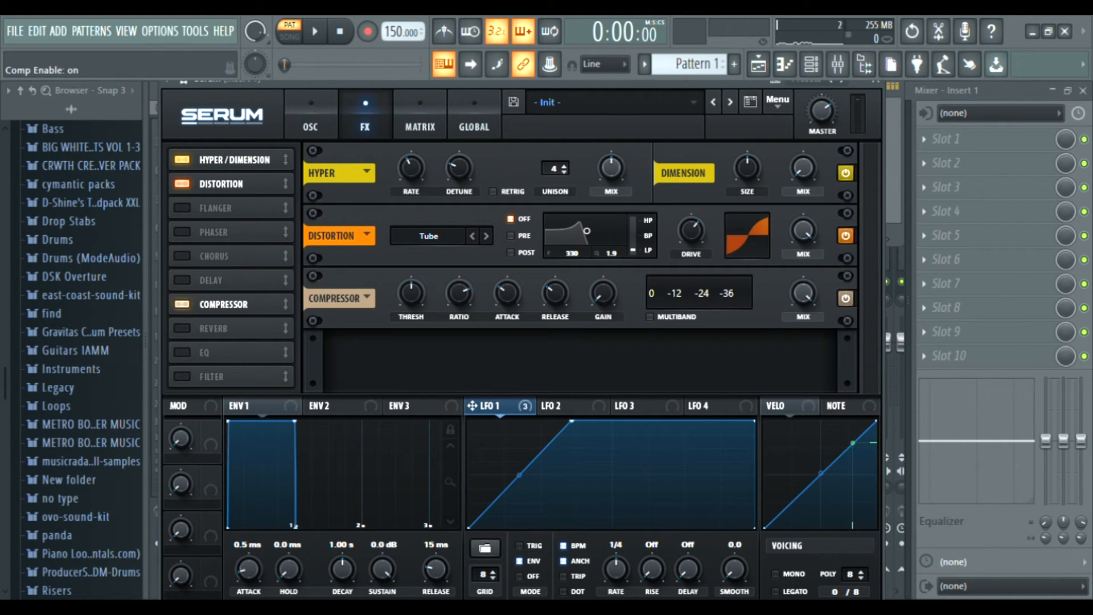
left_click(649, 316)
left_click(649, 316)
left_click(650, 317)
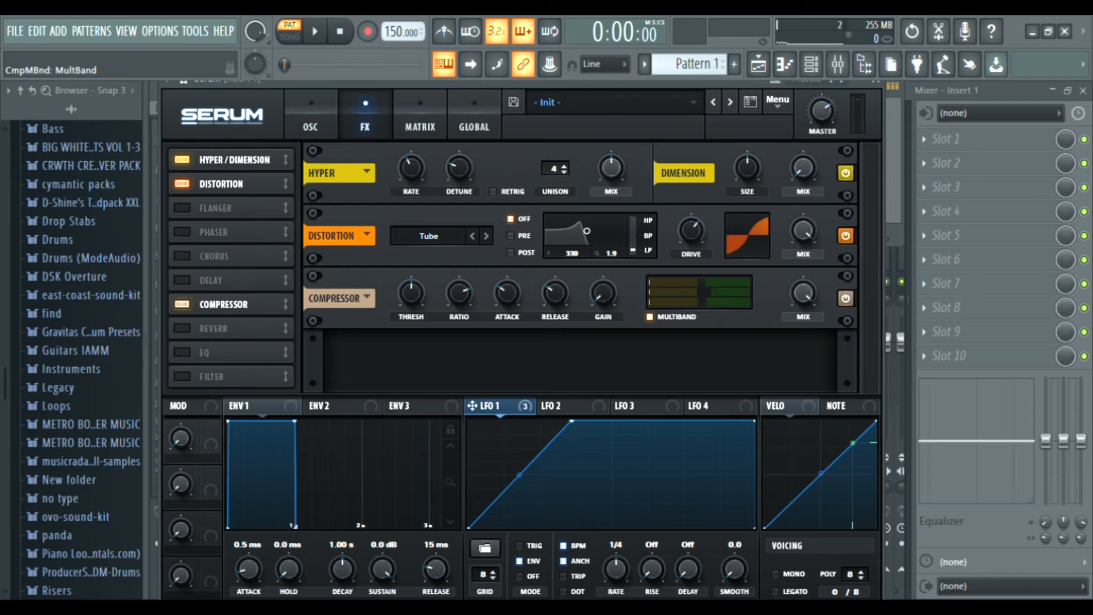
key("space")
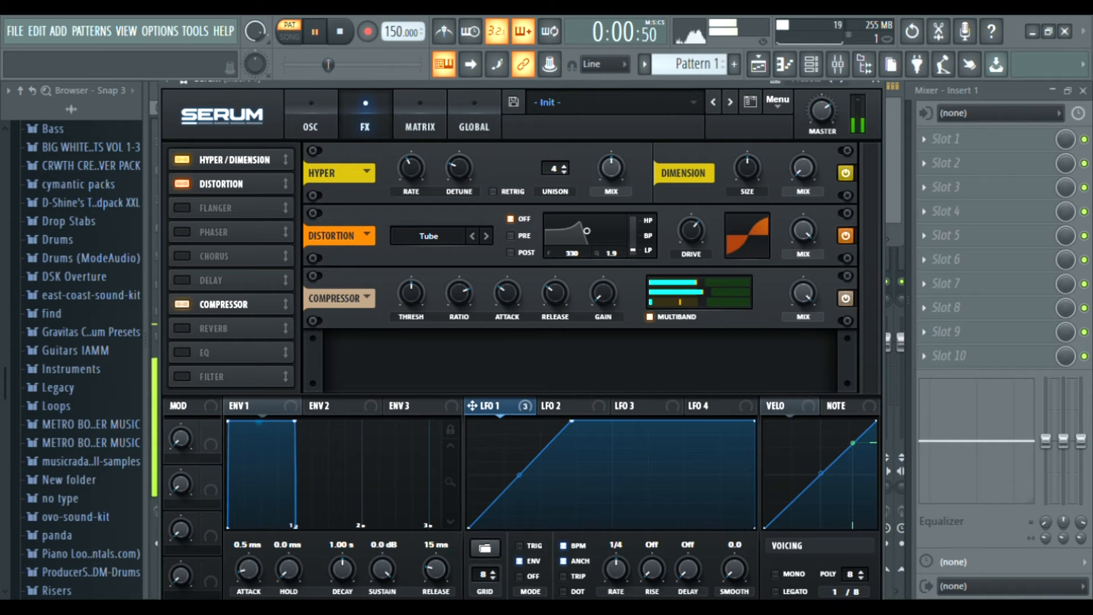
Move LFO 1's peak point further right to lengthen its rise, and audition the sound.
key("space")
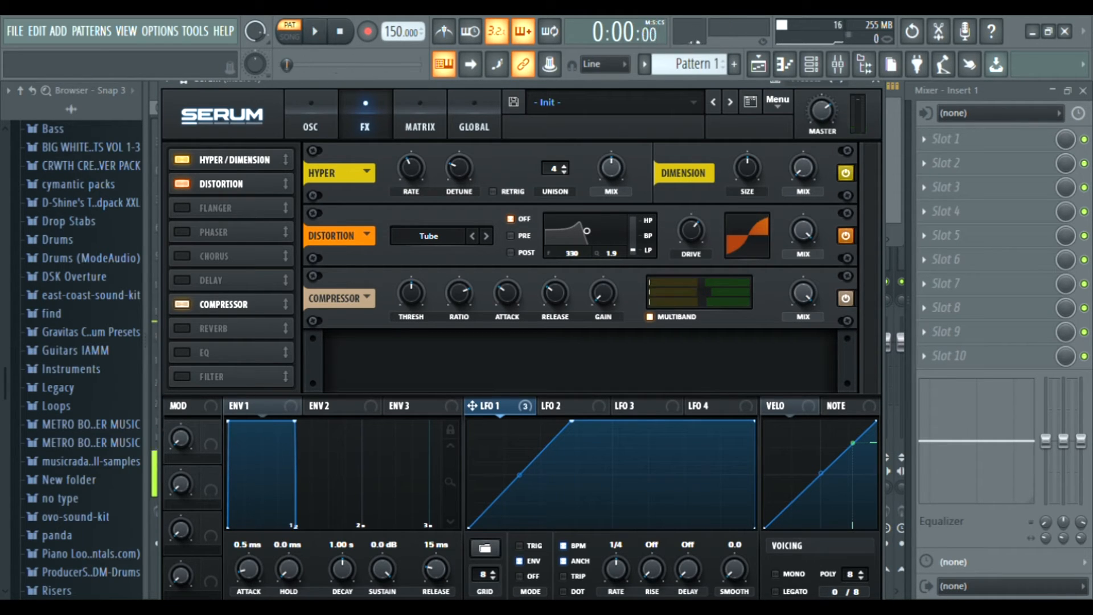
left_click_drag(571, 421, 633, 422)
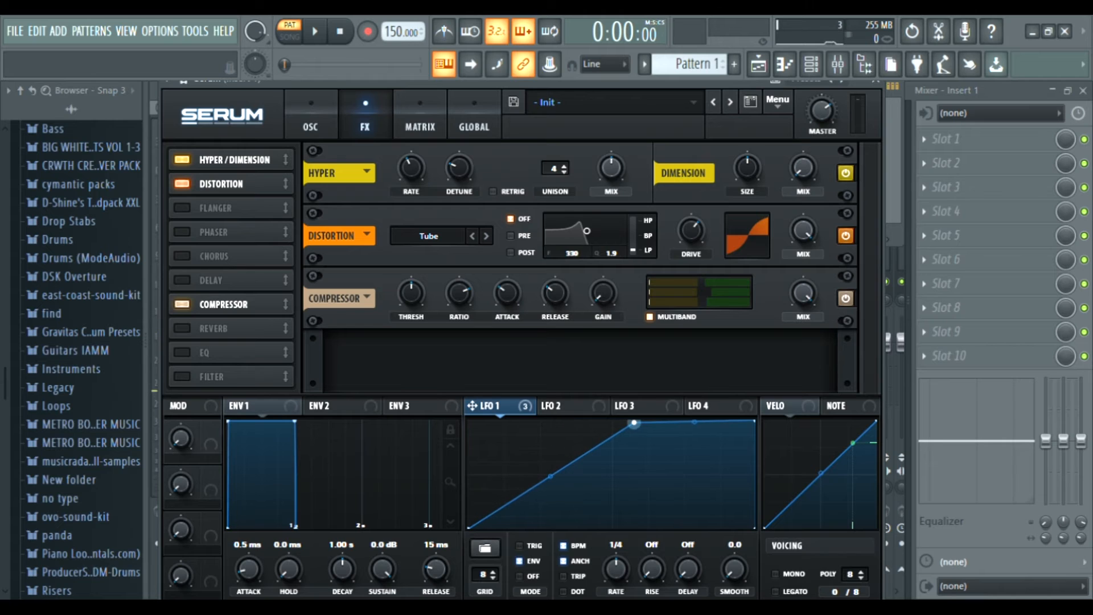
key("space")
key("space")
Assign LFO 1 to Oscillator A's level and set Oscillator A's octave to -2, auditioning the result.
left_click(310, 116)
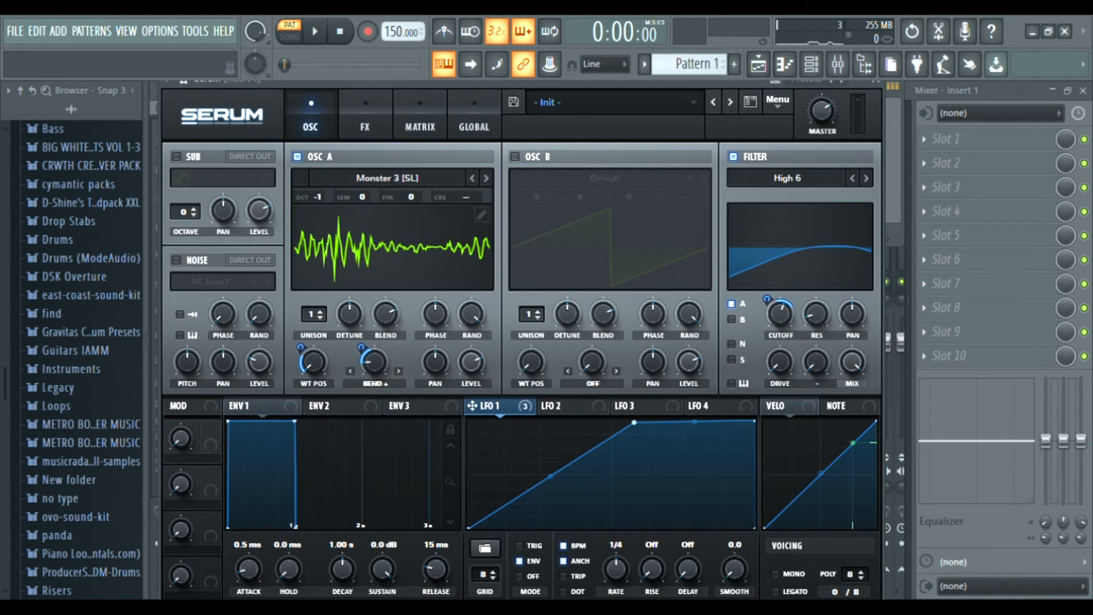
left_click_drag(472, 406, 457, 314)
key("space")
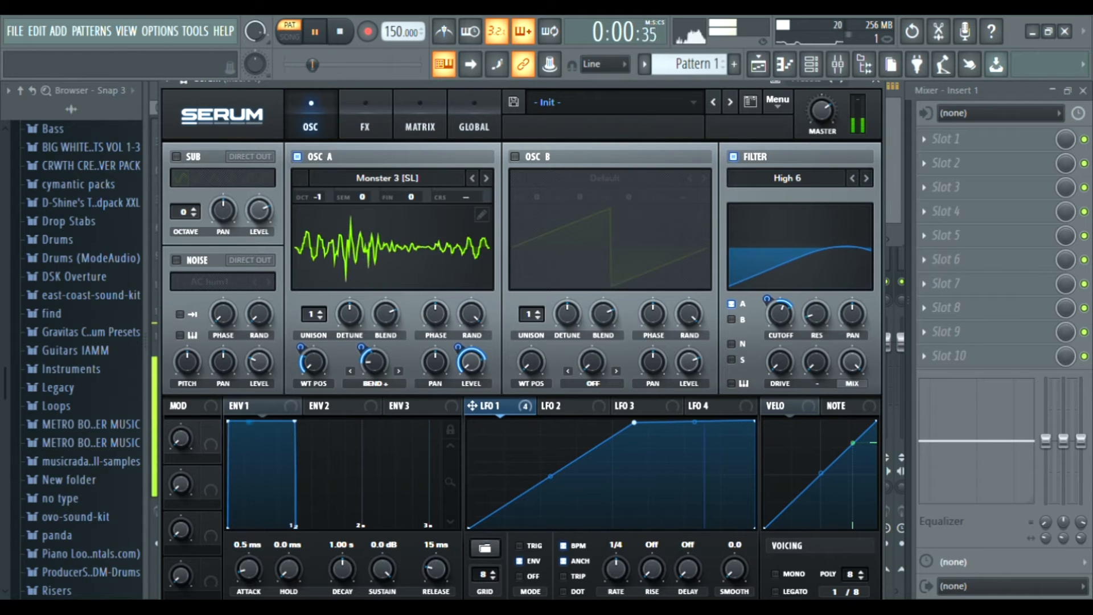
left_click_drag(317, 197, 318, 206)
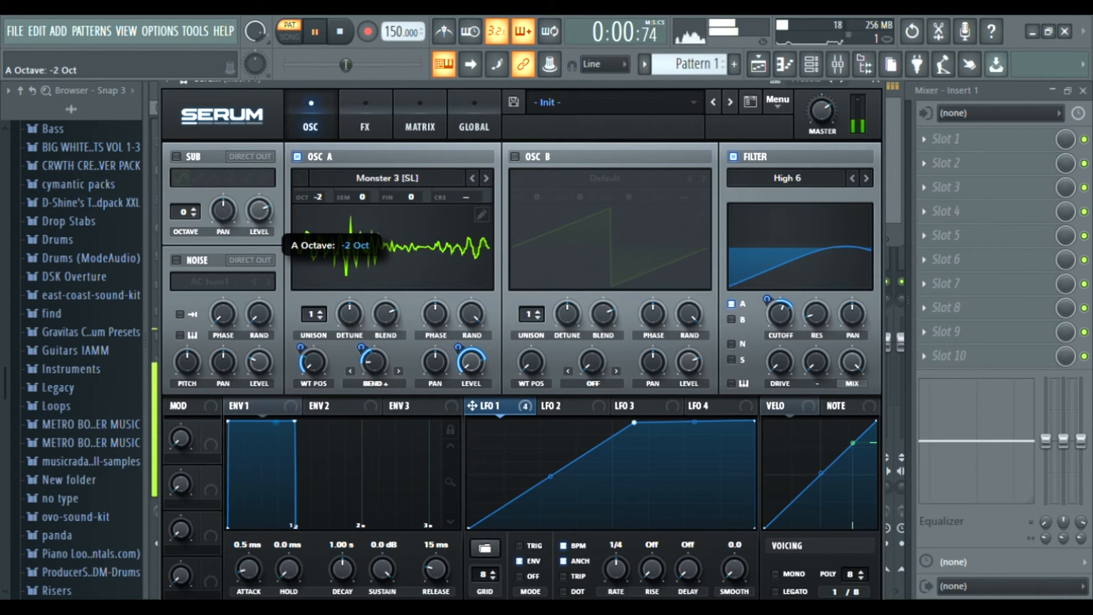
key("space")
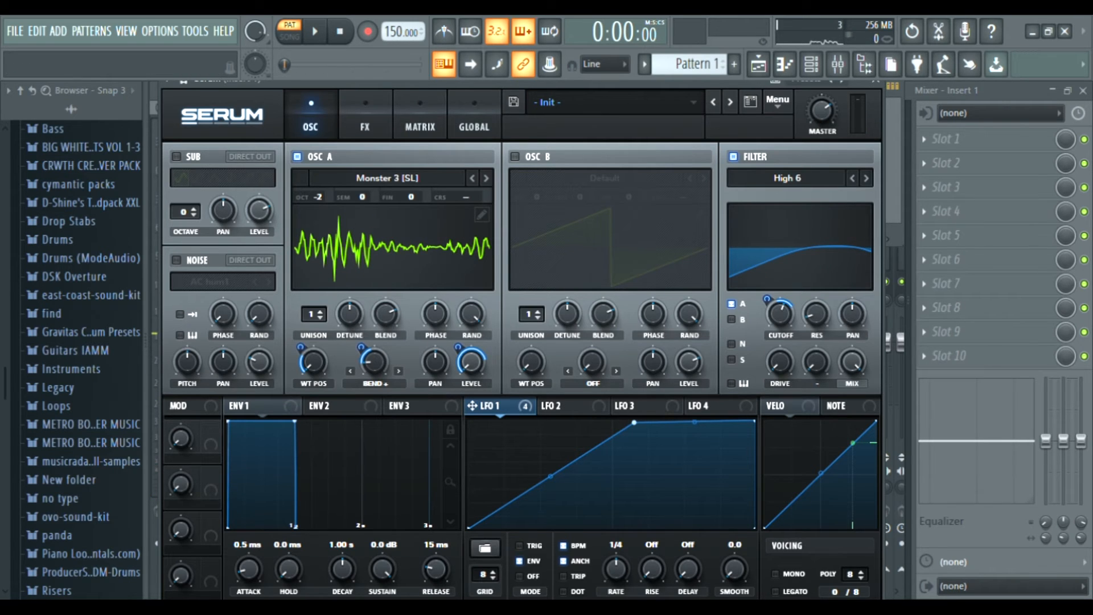
Return to the FX page, audition the chain, then enable the EQ effect and set its high band to Peak.
left_click(365, 117)
key("space")
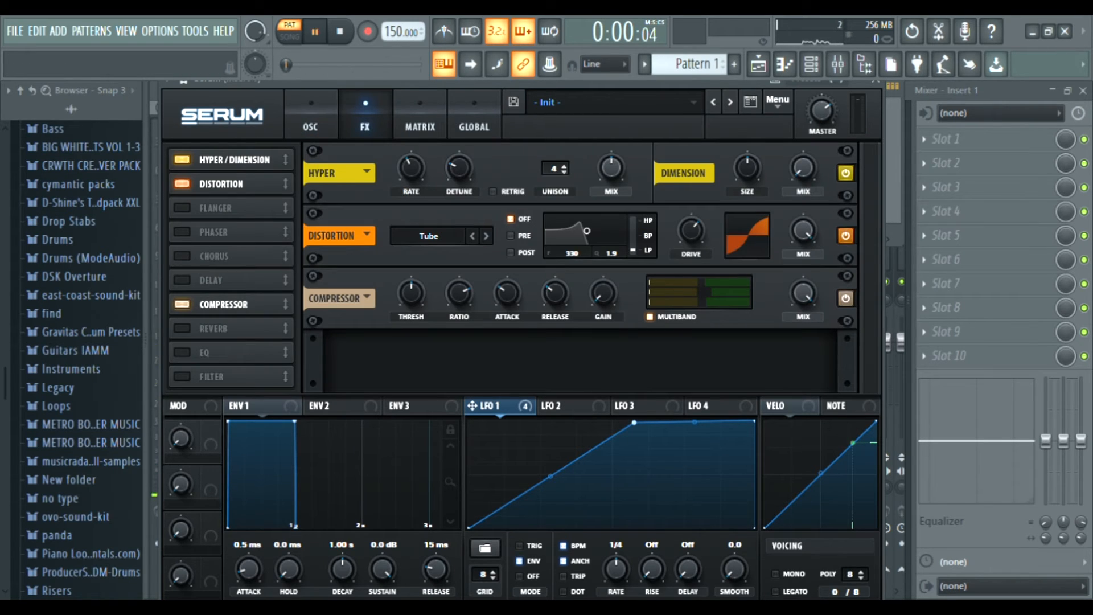
key("space")
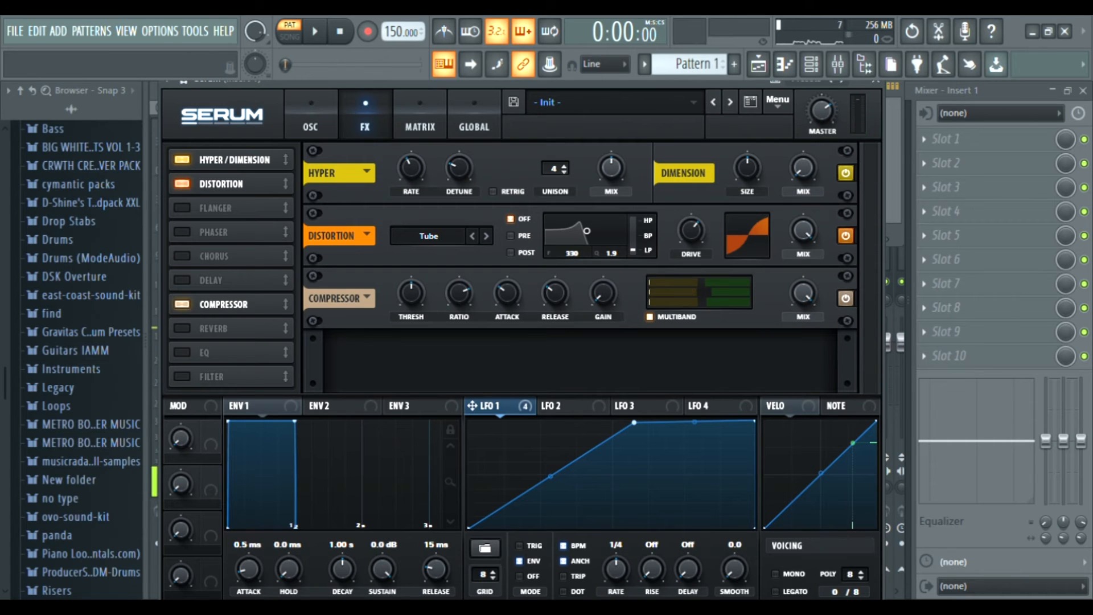
left_click(182, 353)
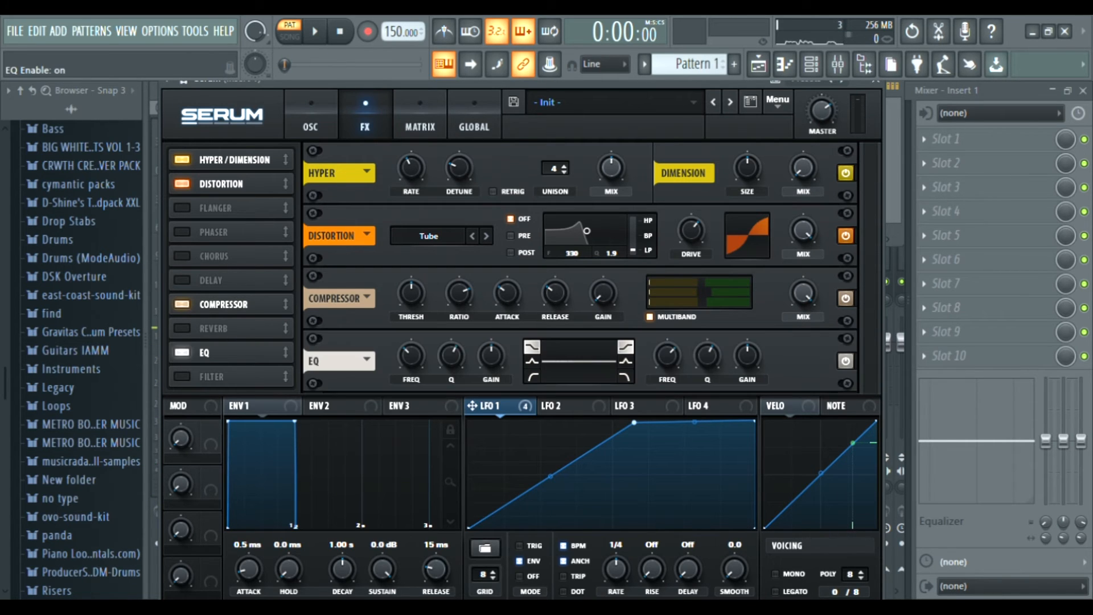
left_click(532, 361)
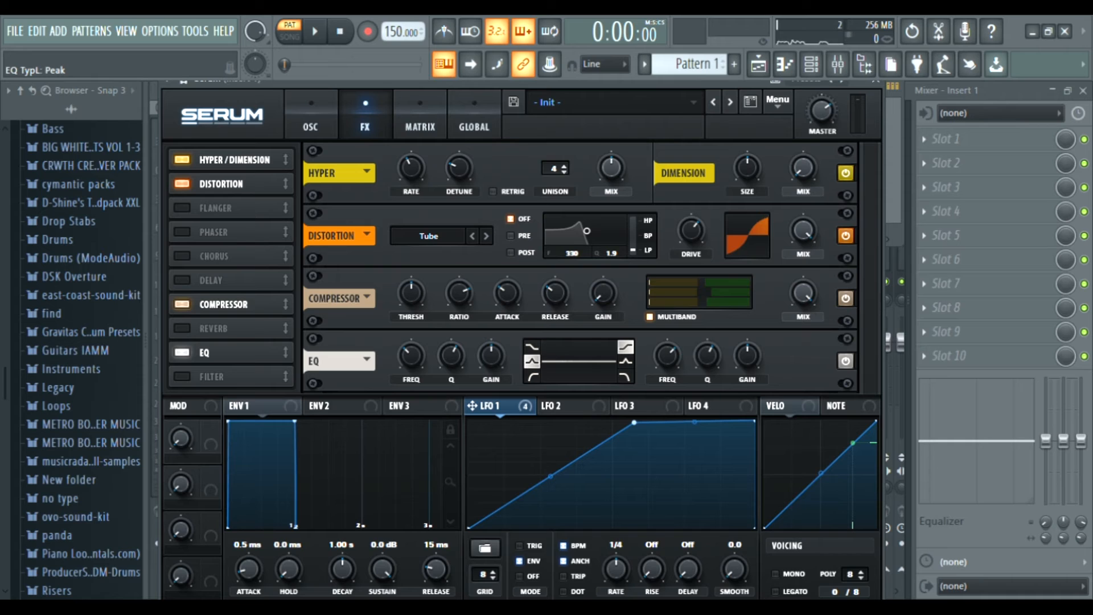
left_click(625, 360)
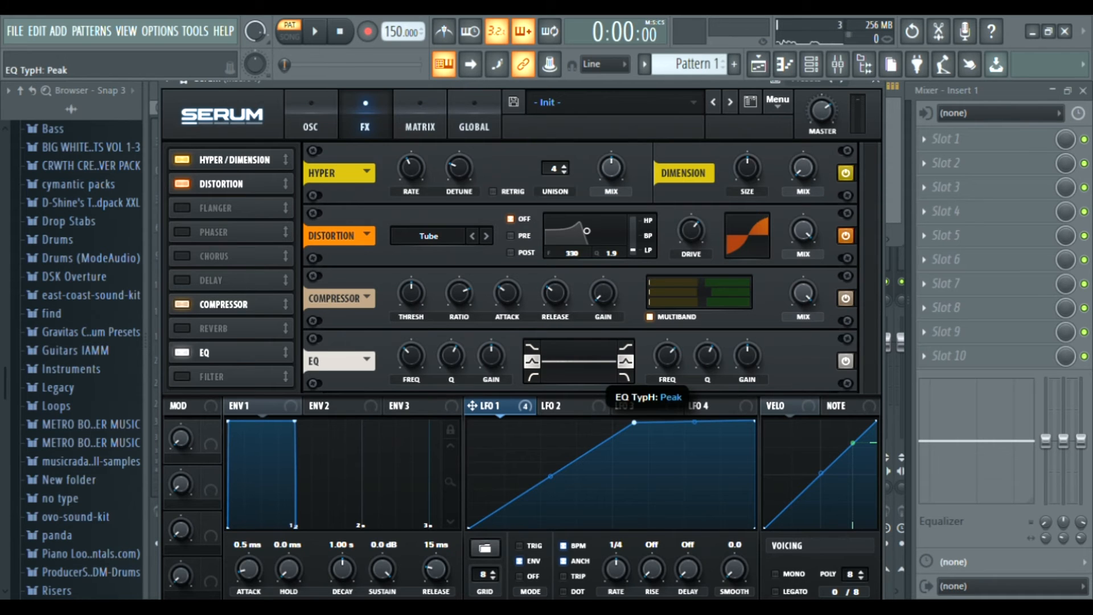
left_click(532, 346)
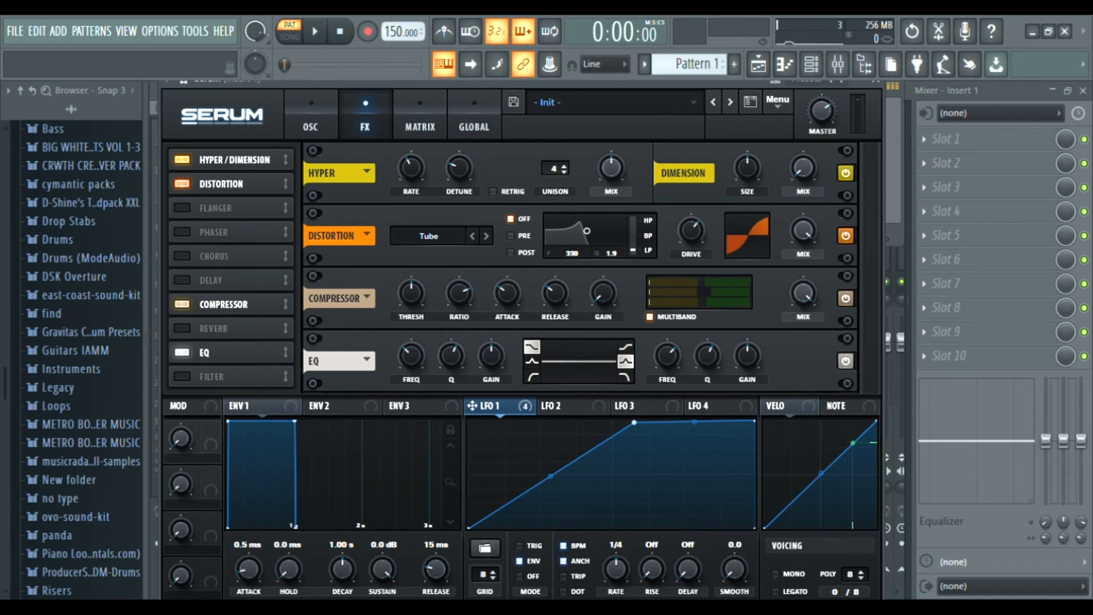
Assign LFO 1 to the EQ high-band frequency at -19 and set that frequency to 4867 Hz, auditioning it.
left_click_drag(473, 405, 654, 367)
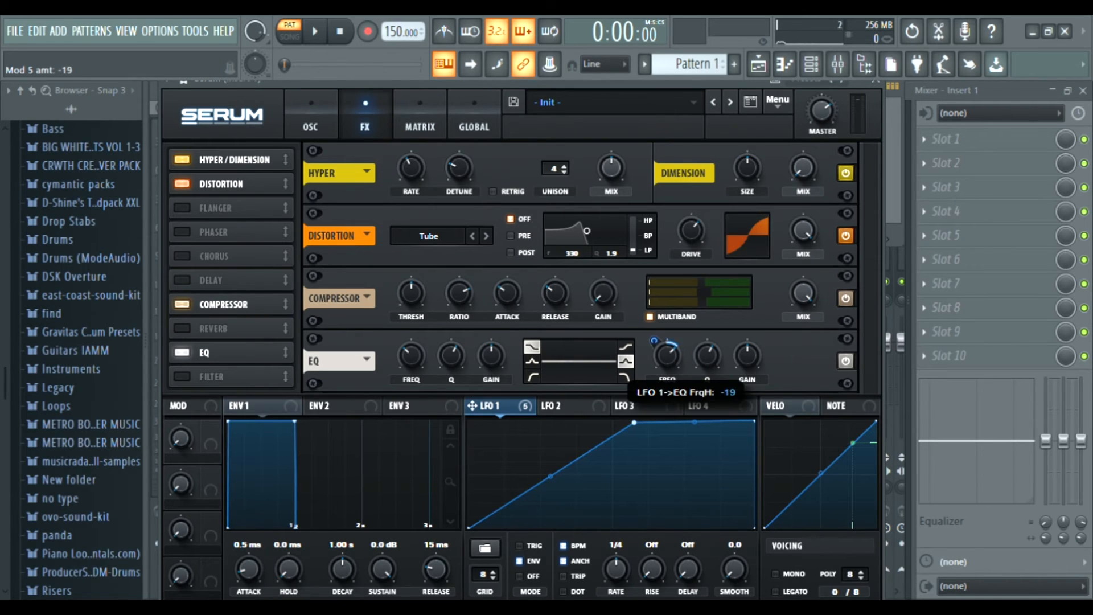
left_click_drag(747, 356, 667, 341)
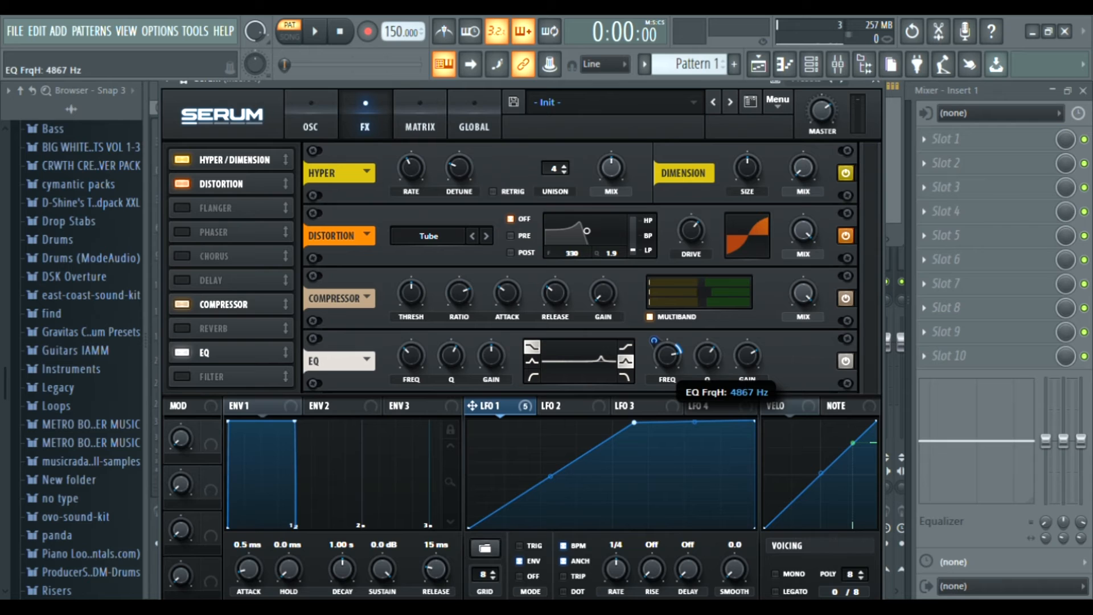
key("space")
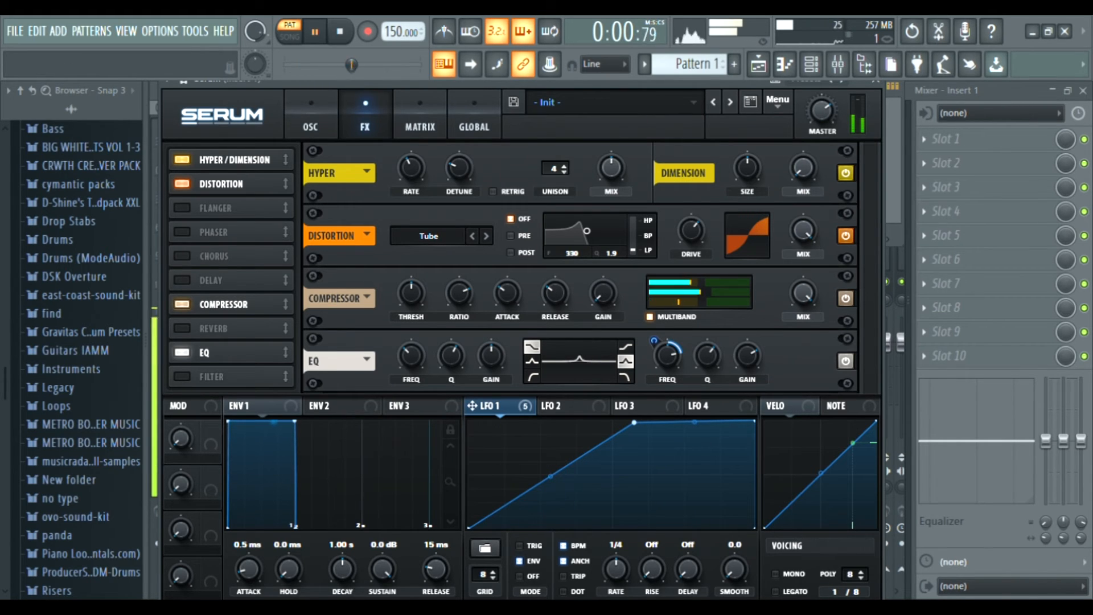
key("space")
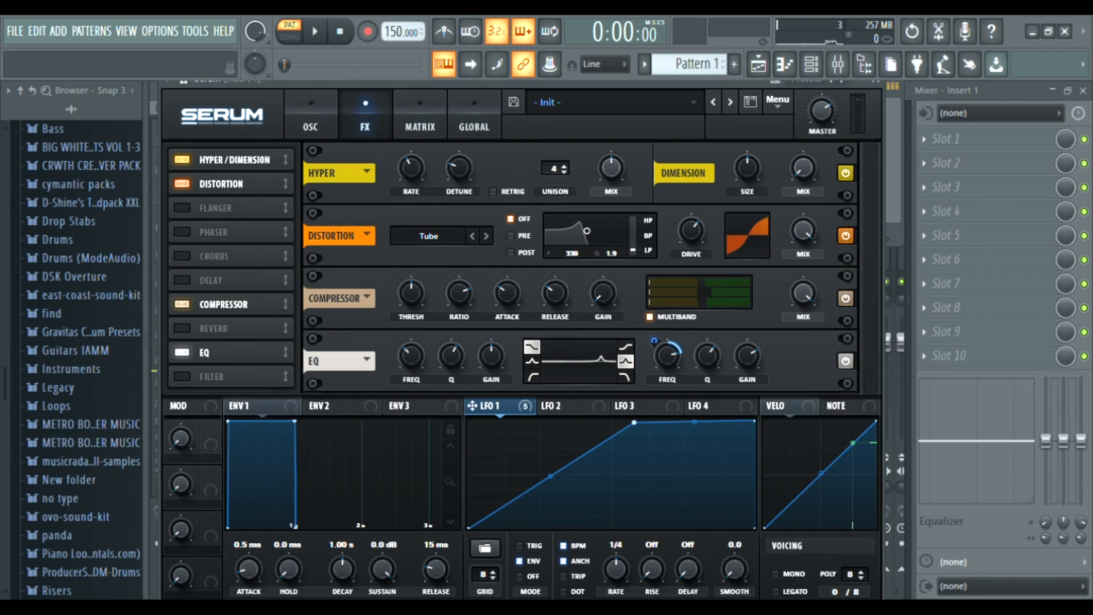
key("space")
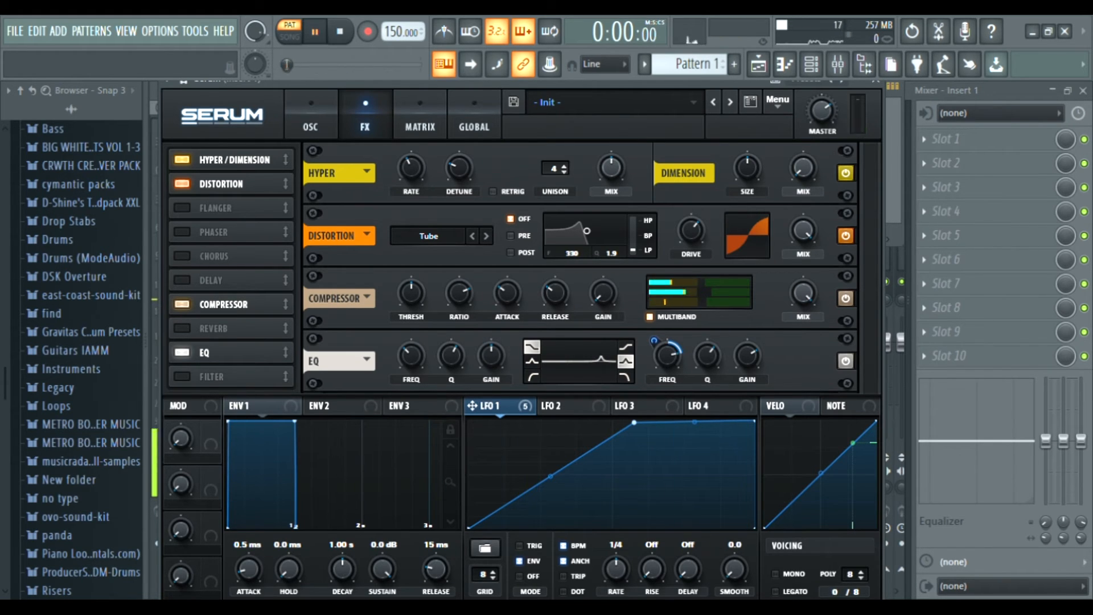
key("space")
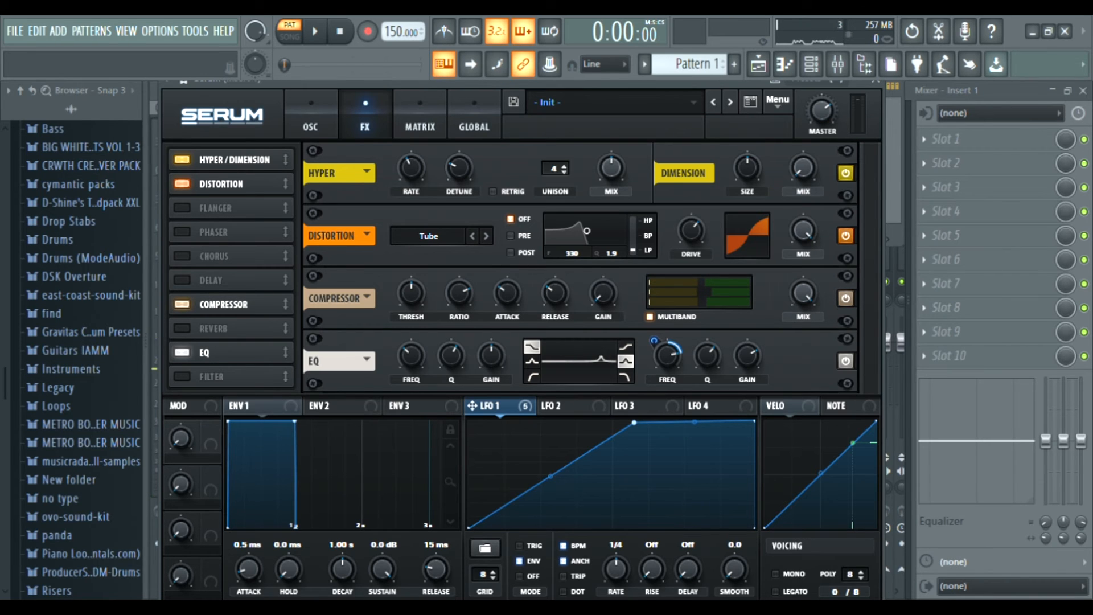
Open the mixer and inspect each plugin in the Serum insert's effect chain, from CamelCrusher to Fruity Limiter.
key("F9")
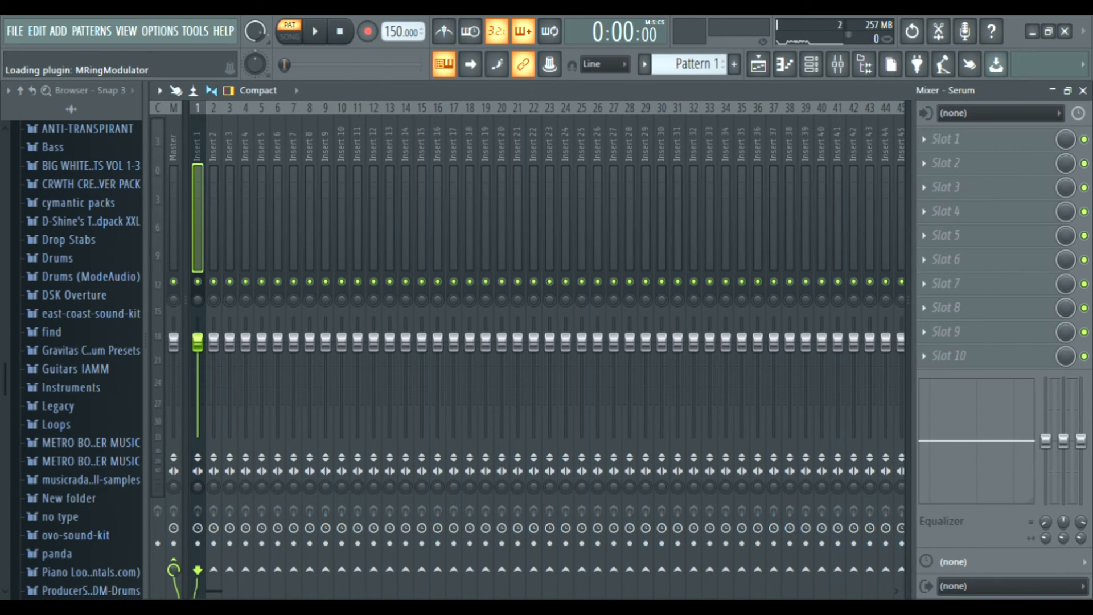
left_click(965, 139)
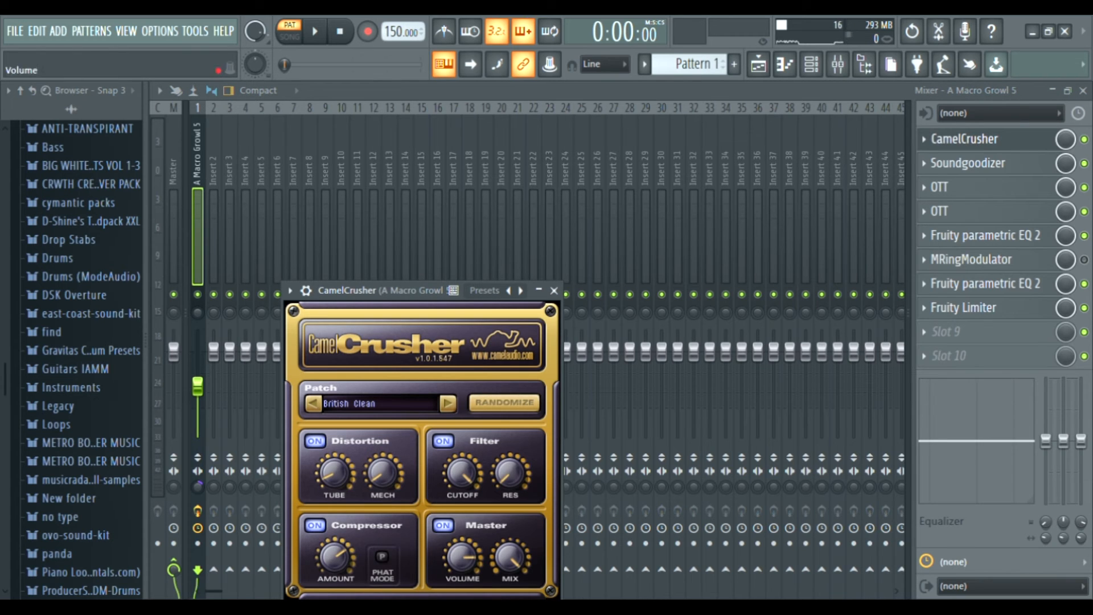
left_click(965, 163)
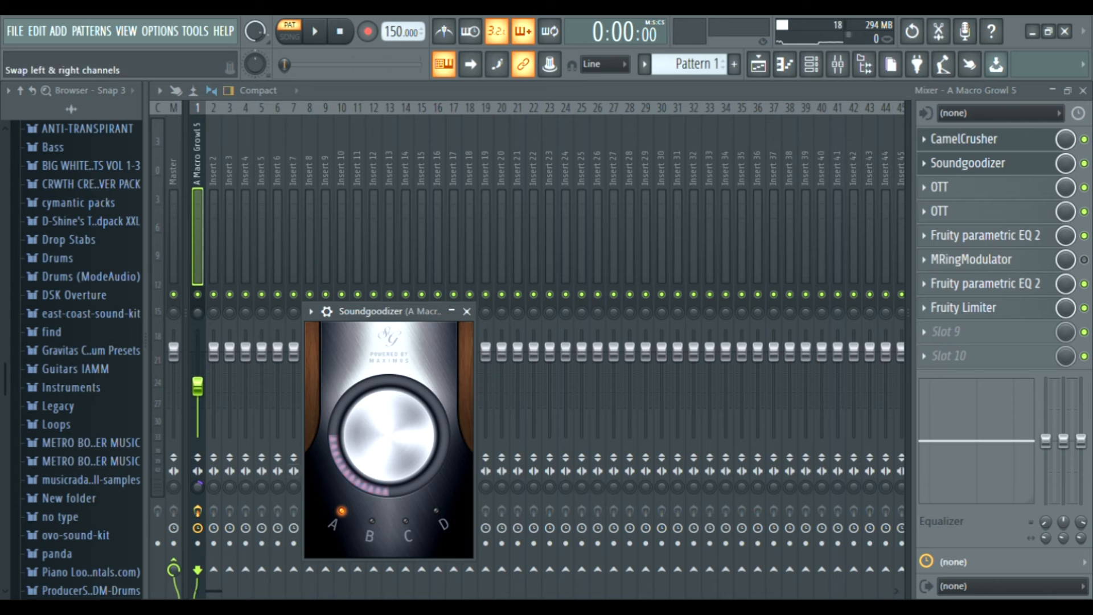
left_click(939, 187)
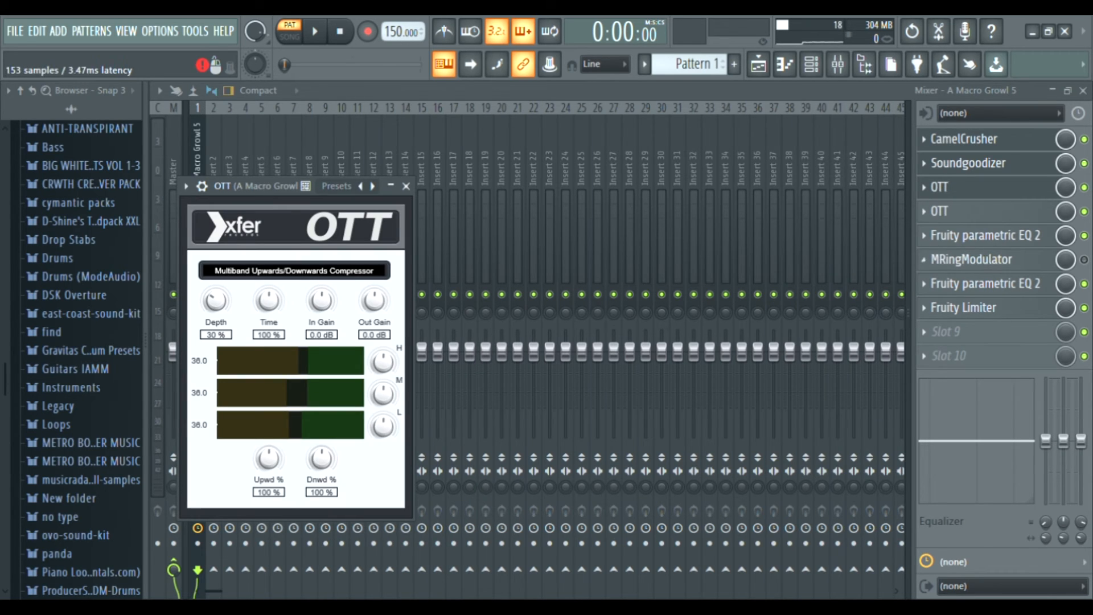
left_click(940, 211)
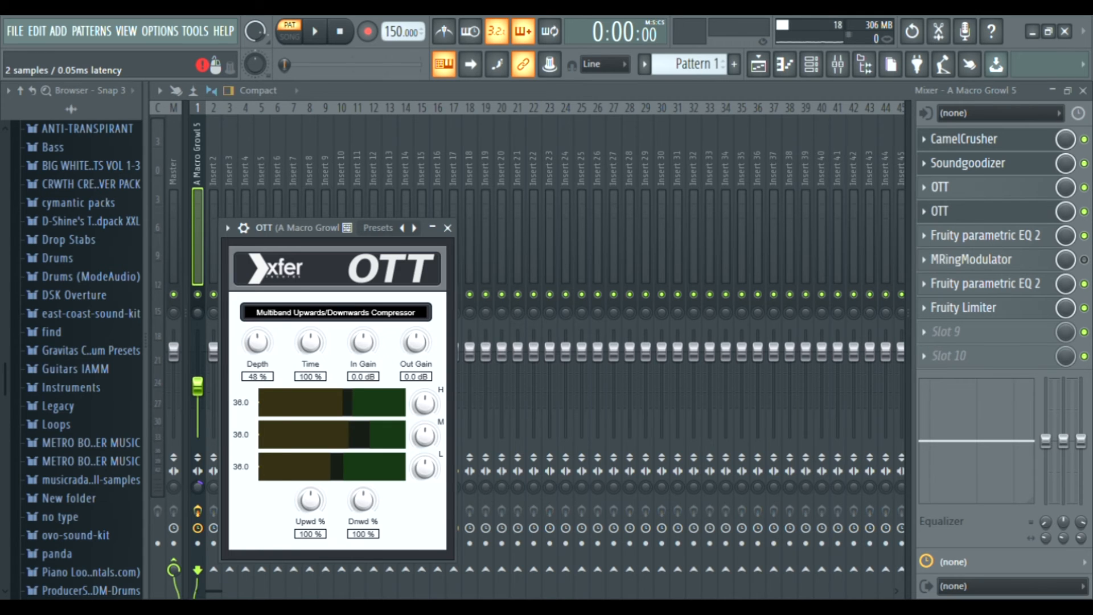
left_click(963, 139)
left_click(940, 187)
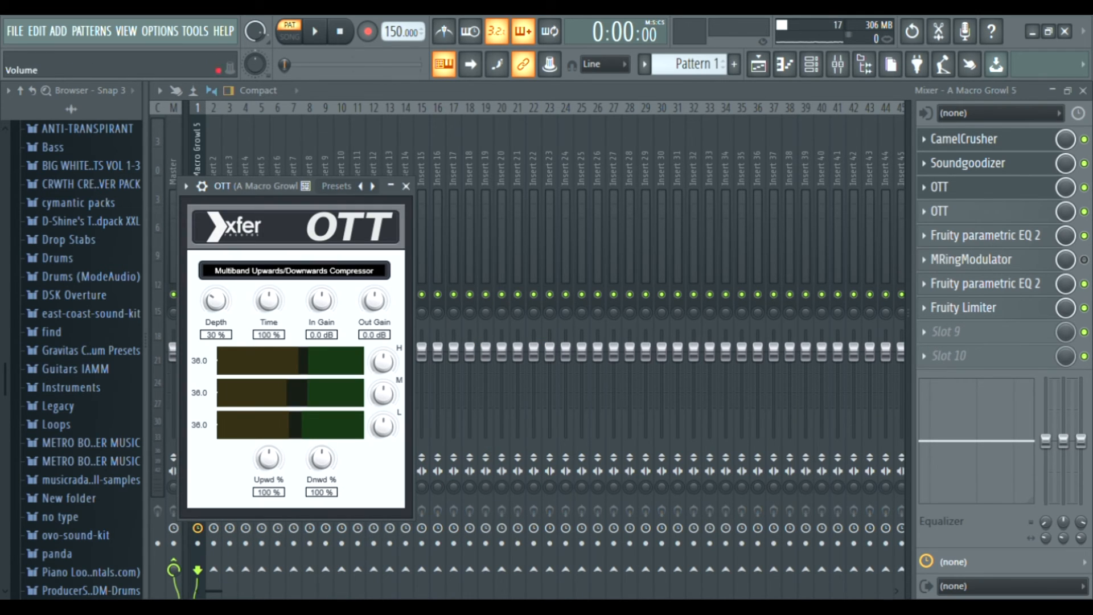
left_click(940, 211)
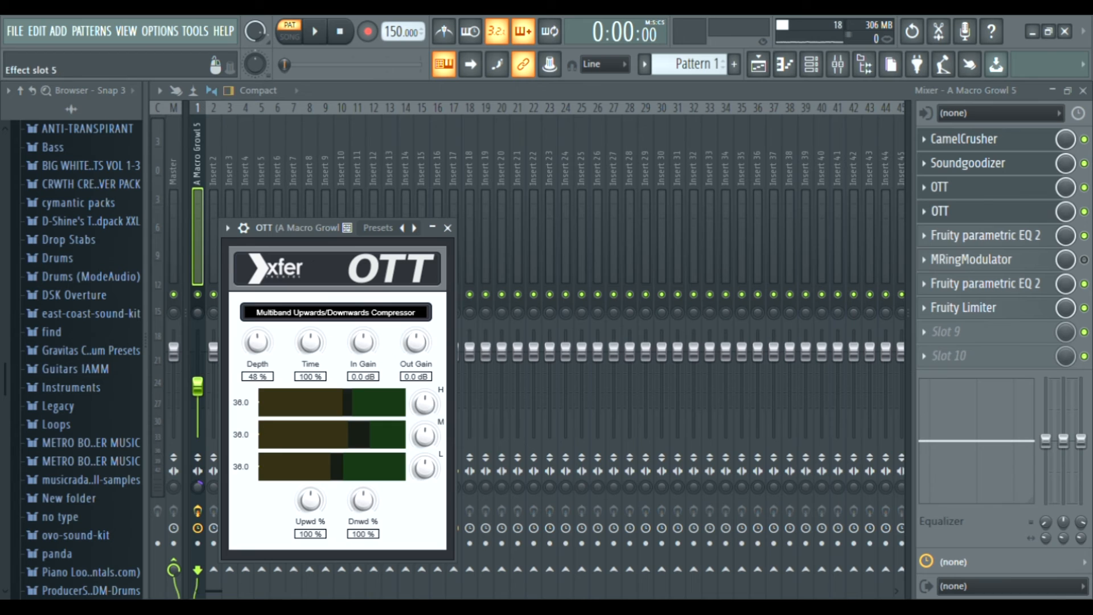
left_click(968, 235)
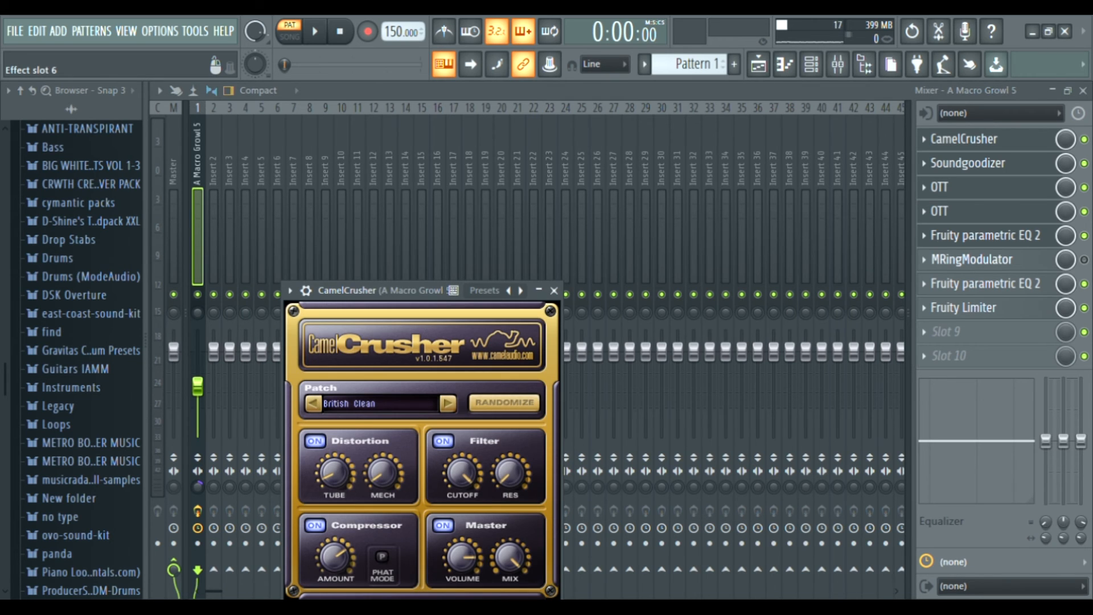
left_click(972, 259)
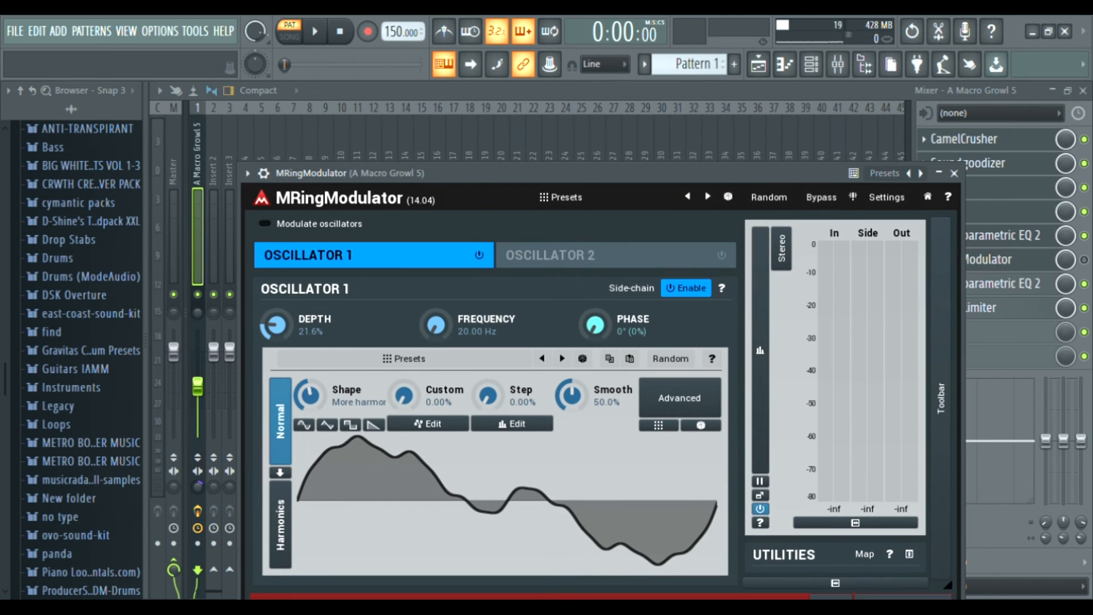
left_click(989, 260)
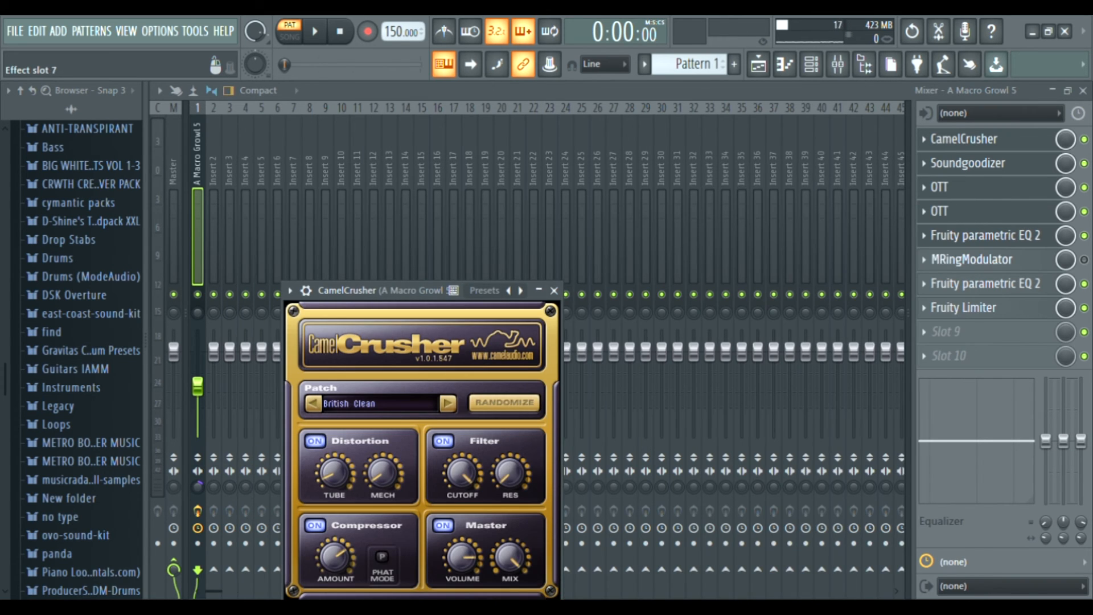
left_click(970, 307)
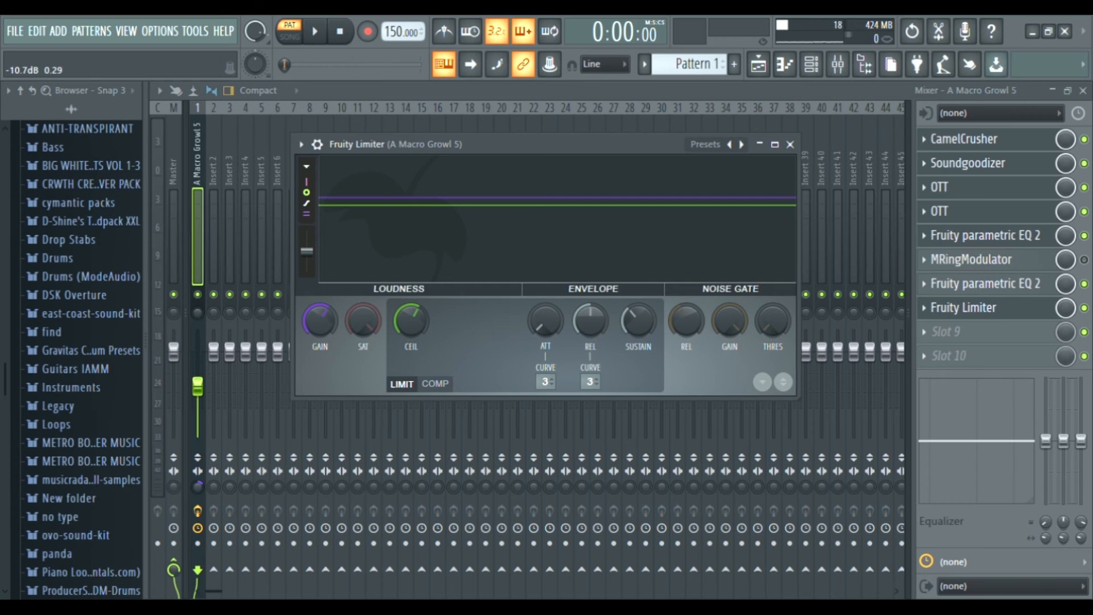
Play the pattern to audition the sound through the mixer effect chain.
key("space")
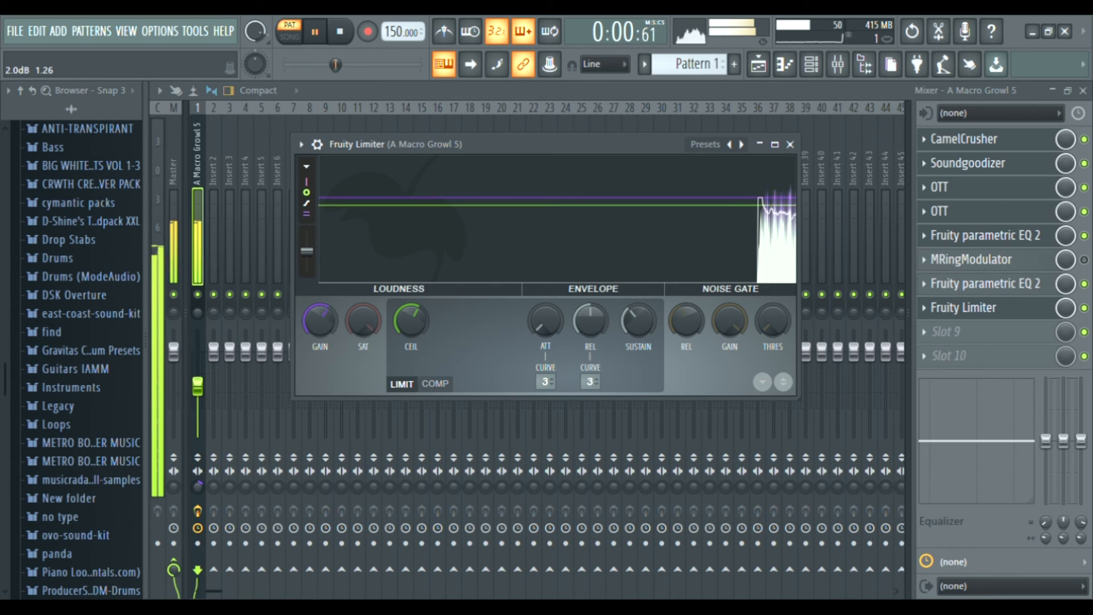
key("space")
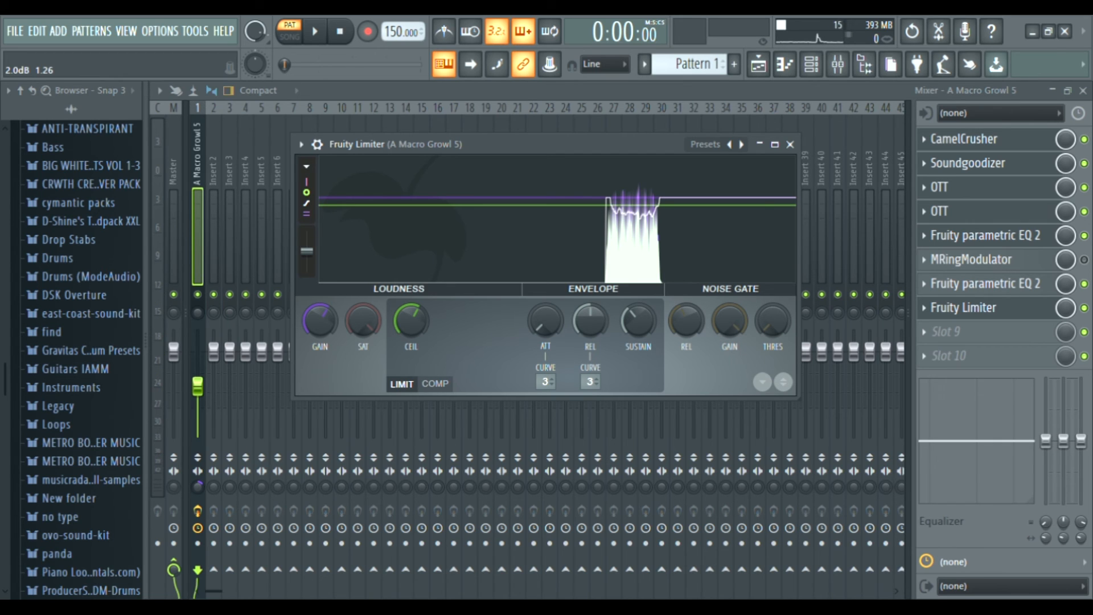
key("space")
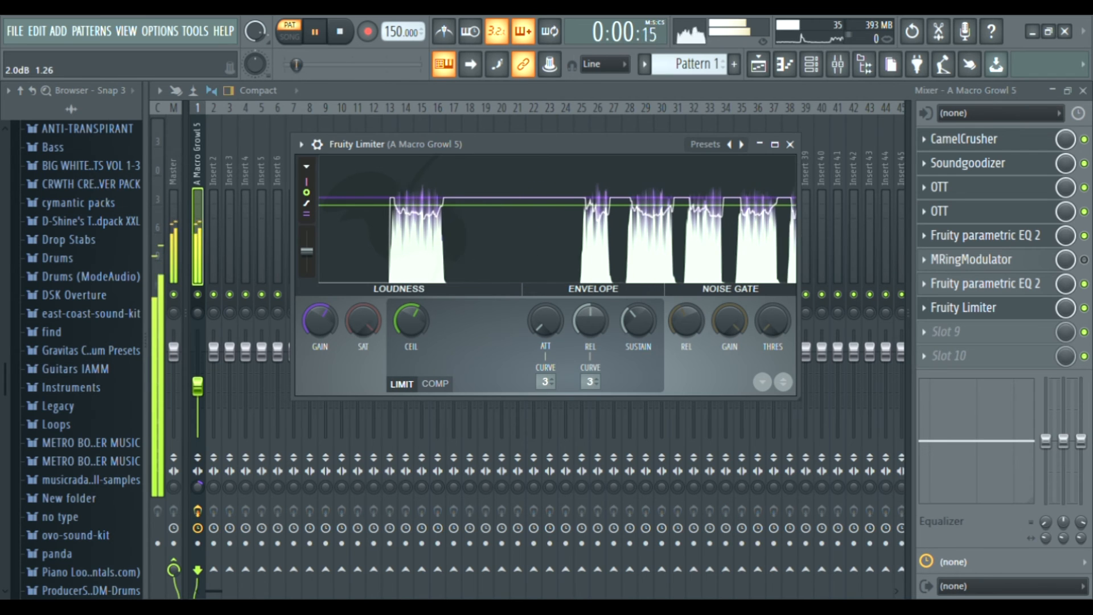
key("space")
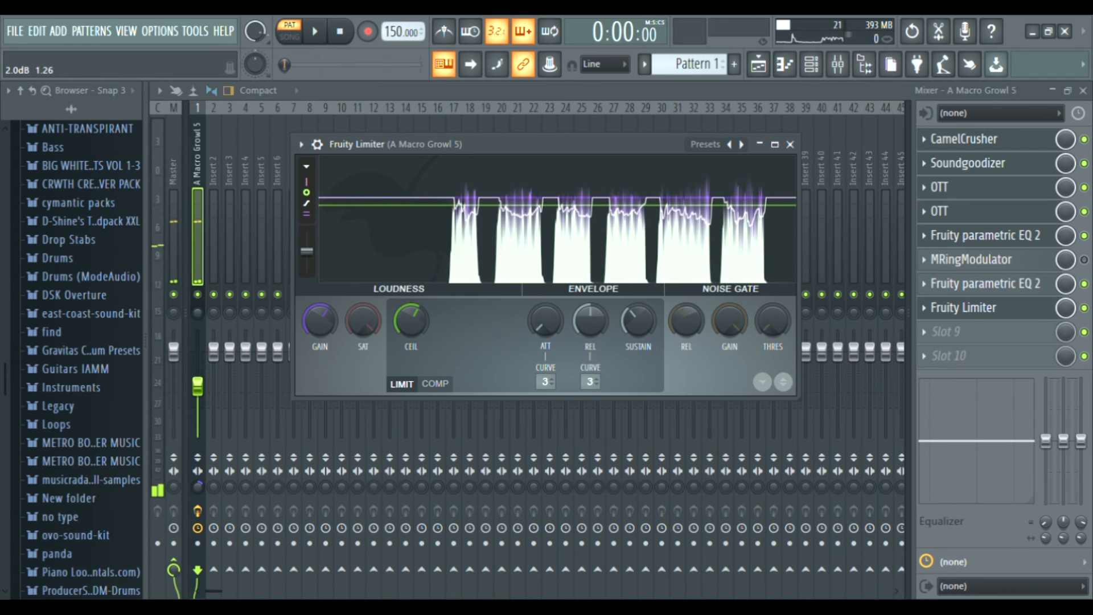